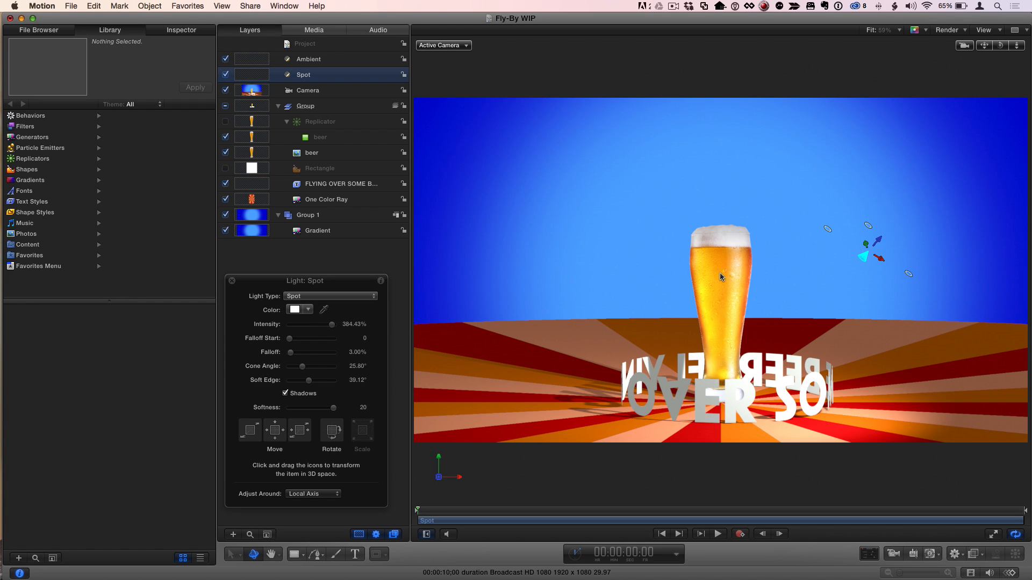
- Compare the scene with the Ambient light off and the Spot light's shadows toggled, restoring both settings
click(323, 60)
click(225, 59)
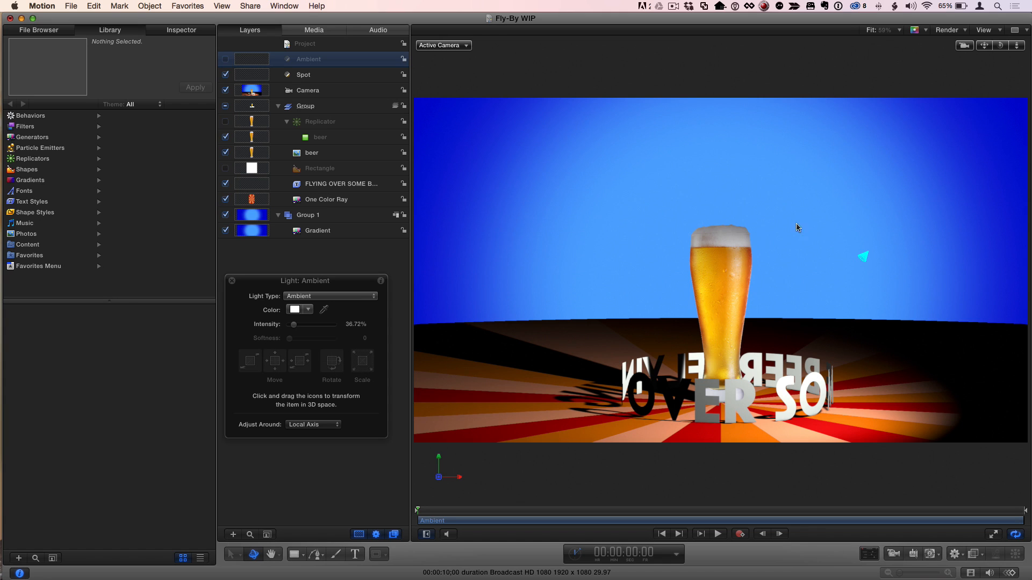
click(315, 77)
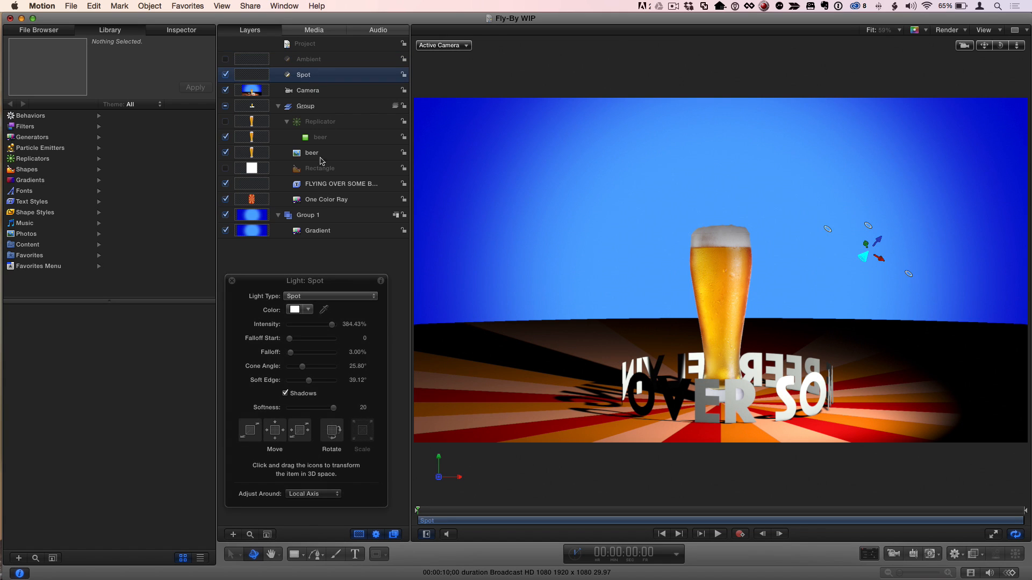
click(286, 394)
click(286, 394)
click(316, 61)
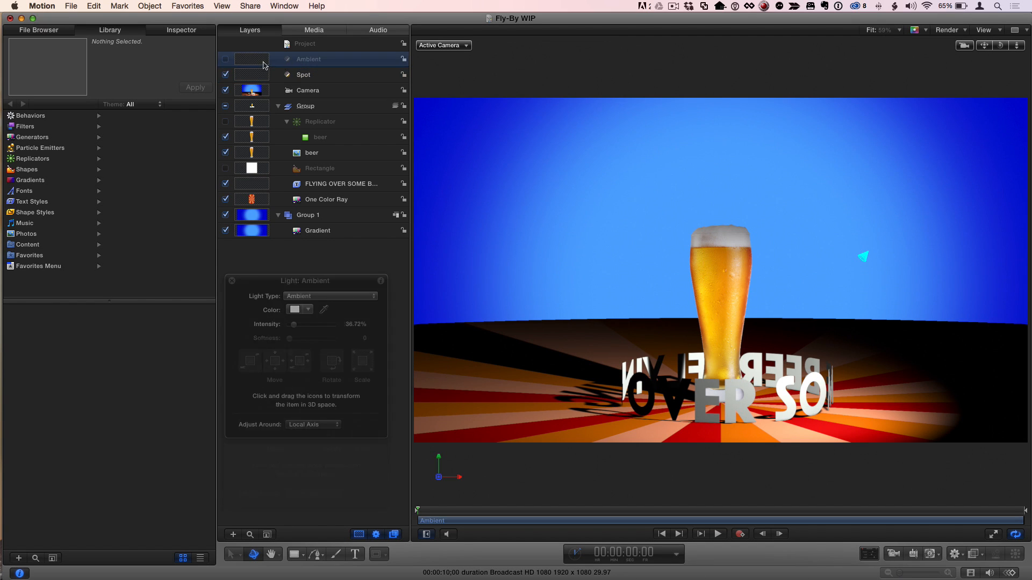
click(226, 60)
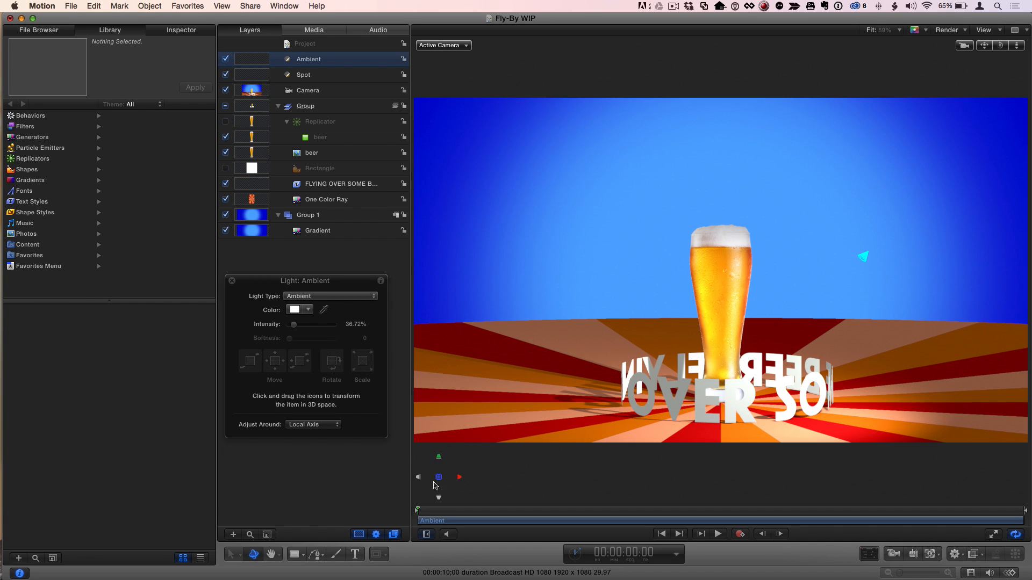
- Switch the canvas to the Perspective view of the scene, with the Camera layer selected
click(439, 461)
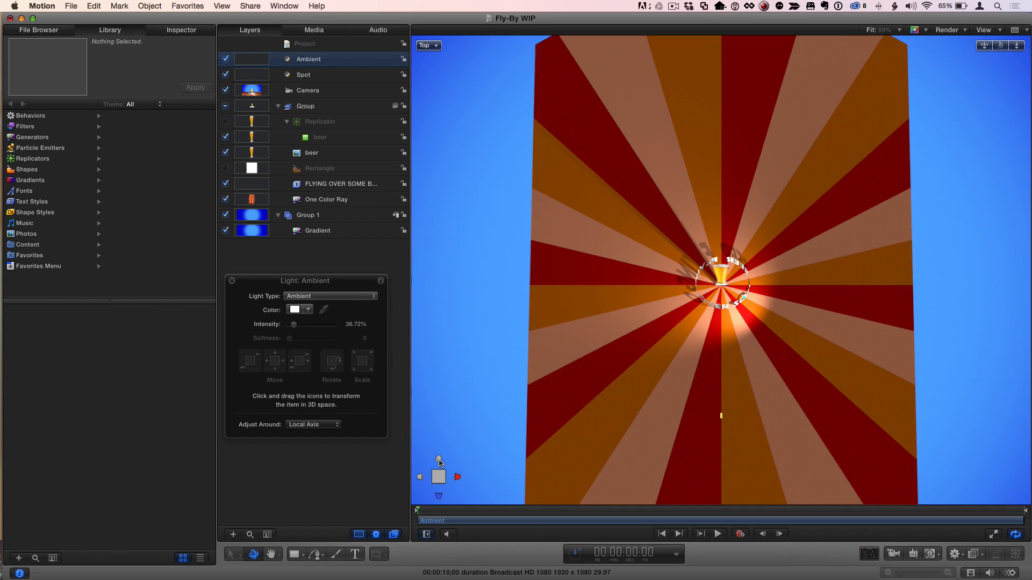
click(458, 479)
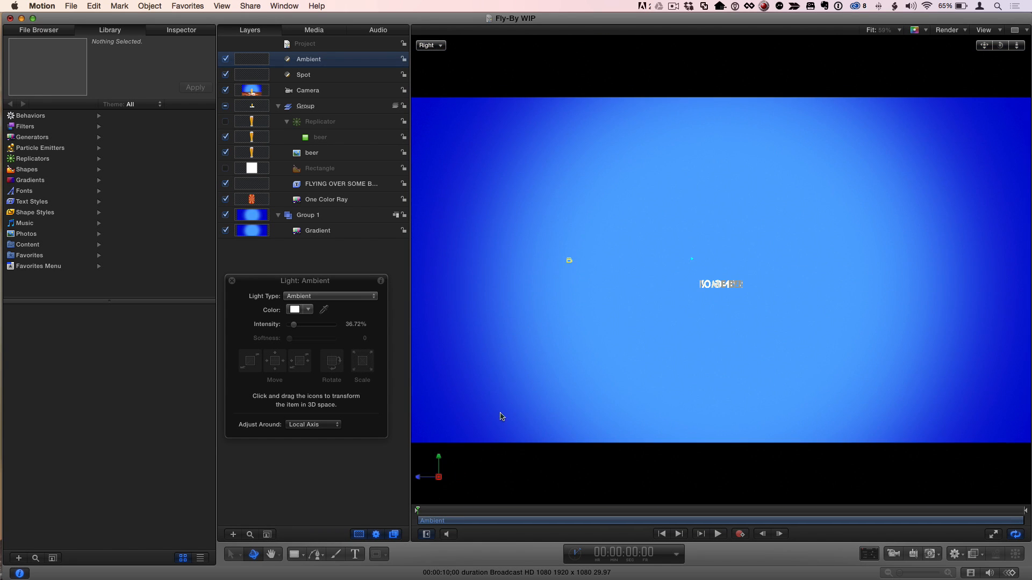
click(440, 475)
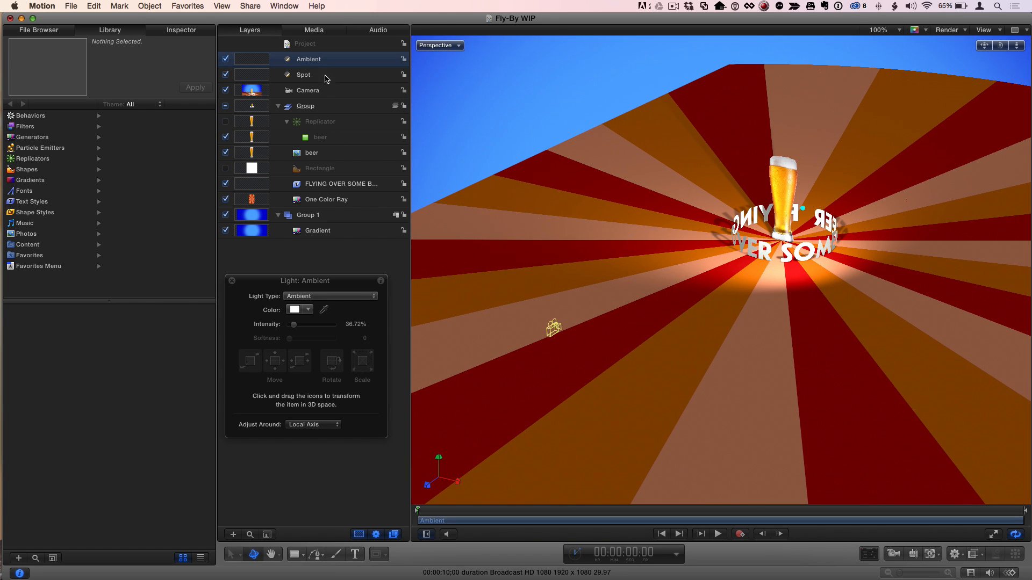
click(326, 91)
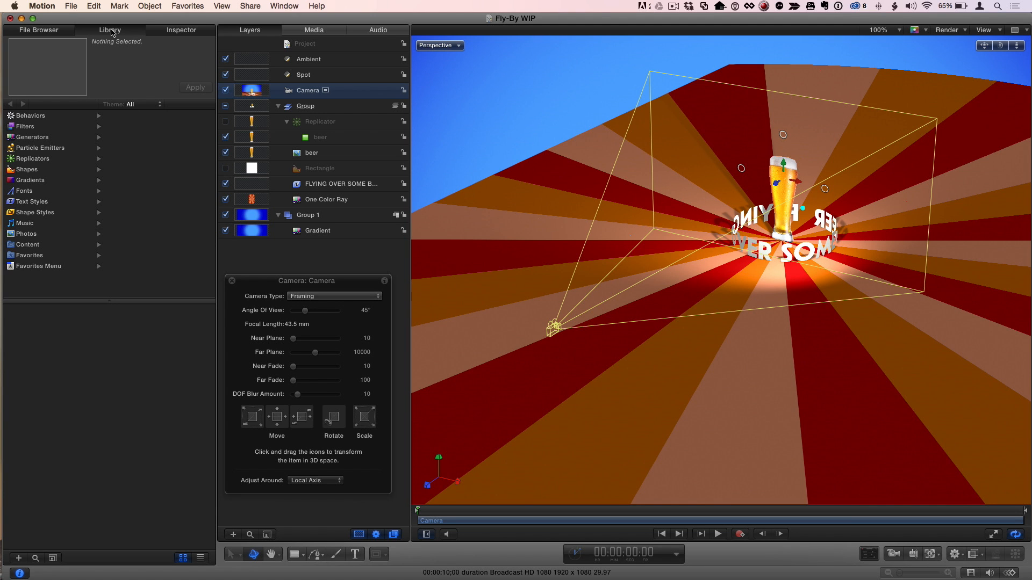
- Show the Camera category of the library's behaviors and preview the Sweep behavior
click(32, 118)
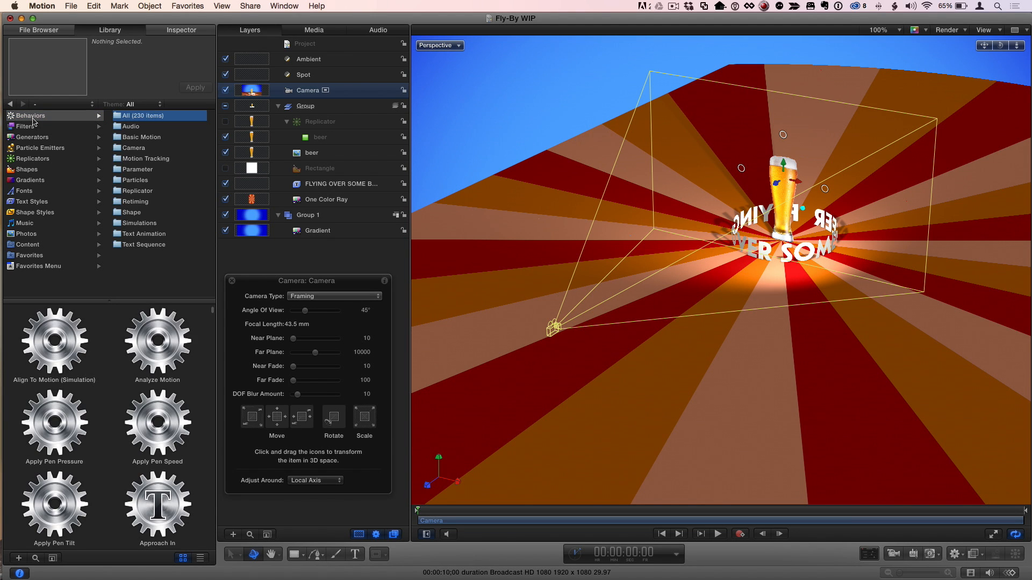
click(134, 148)
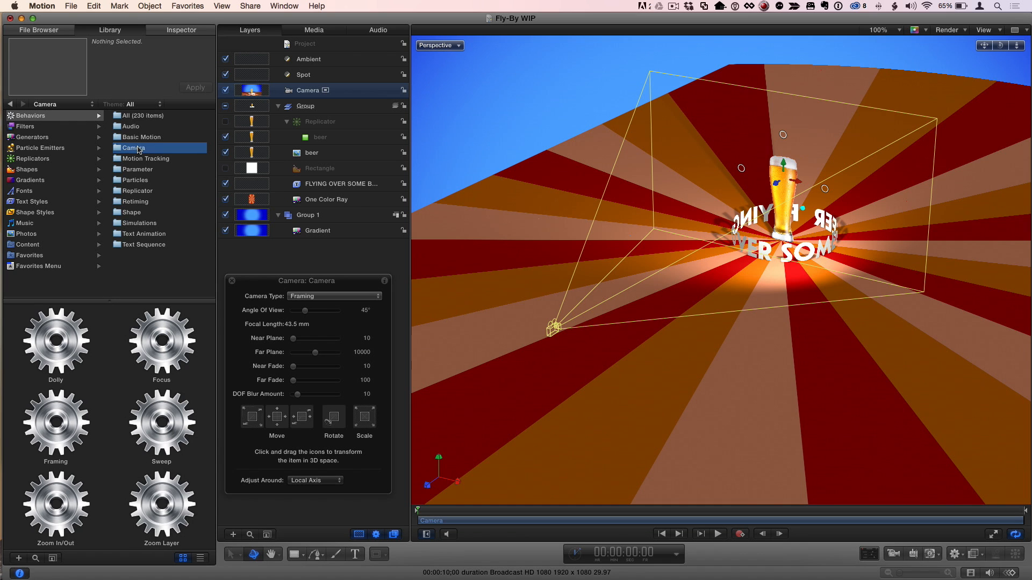
click(171, 447)
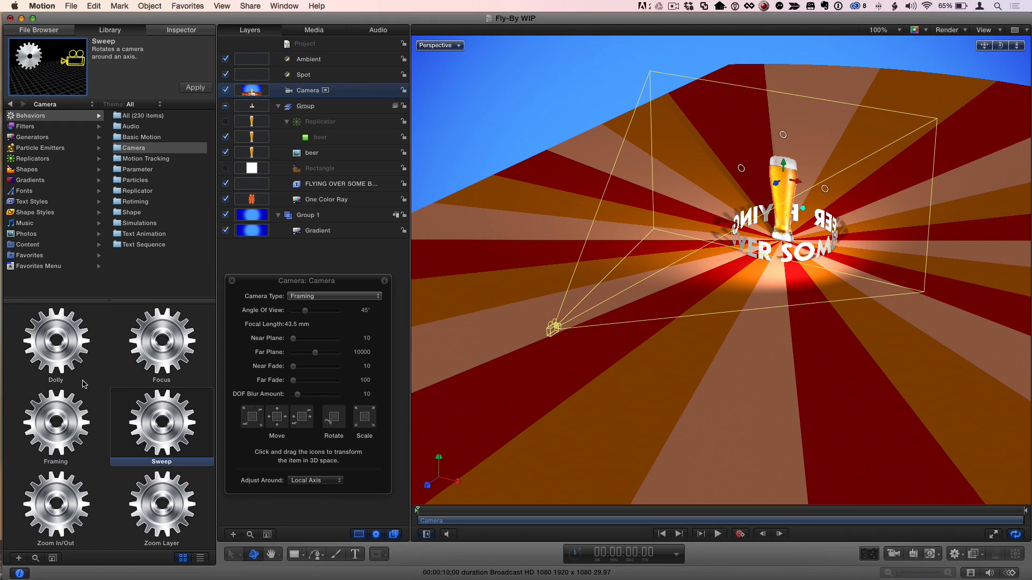
- Try the Zoom Layer behavior on the Camera with Transition at 100% and Speed set to Ease Both
drag(156, 505, 295, 90)
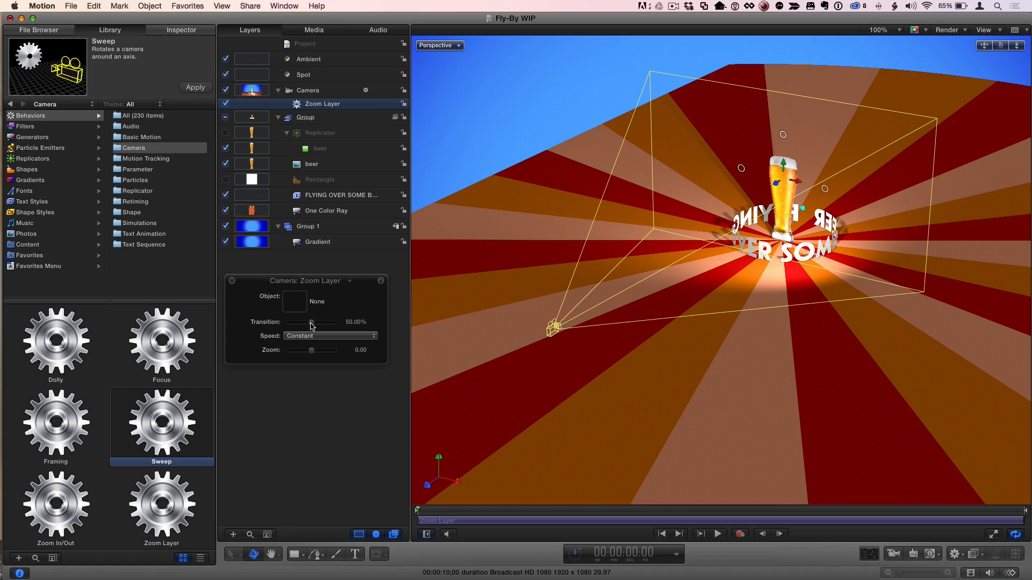
drag(313, 326, 369, 327)
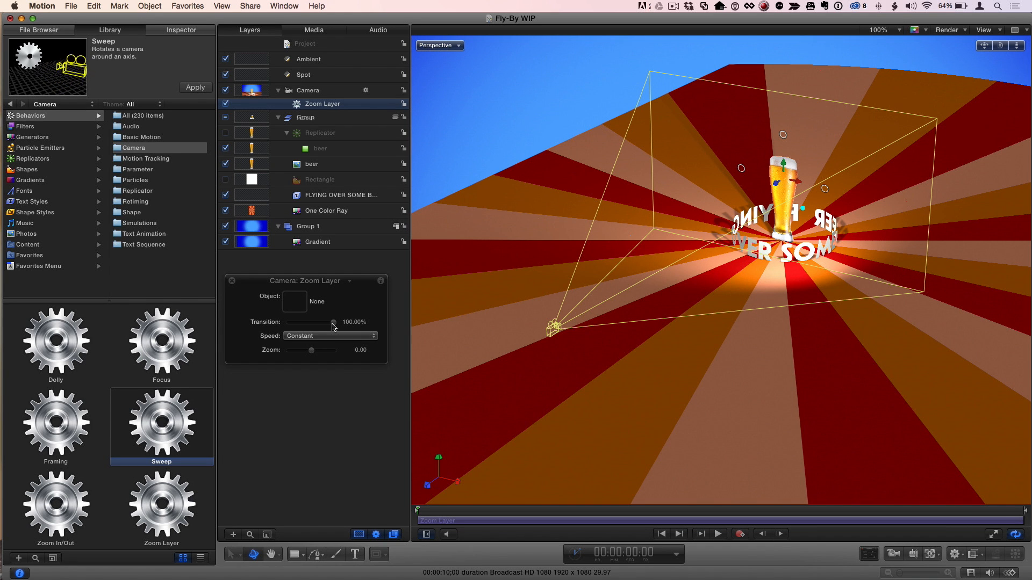
click(328, 341)
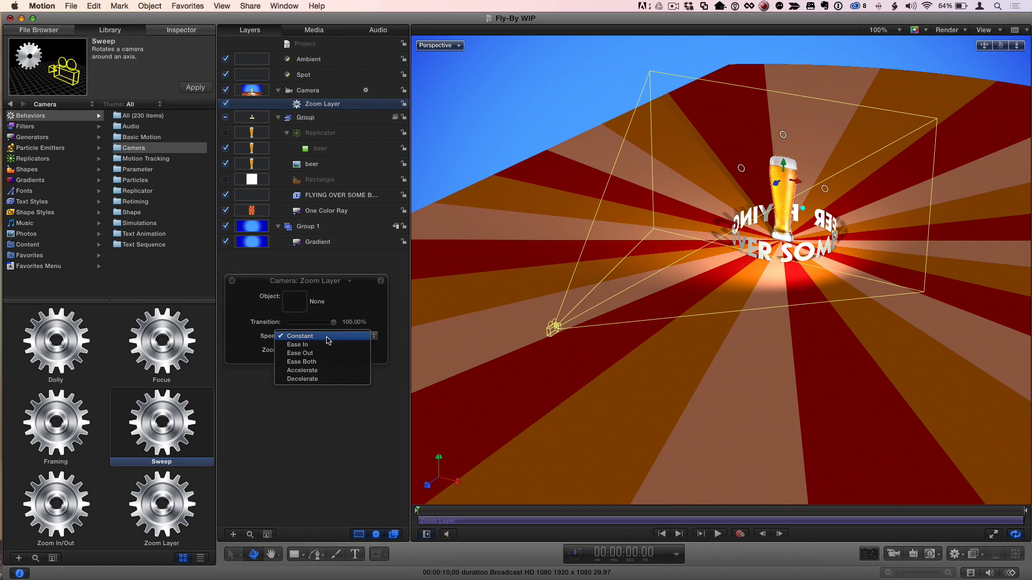
click(329, 363)
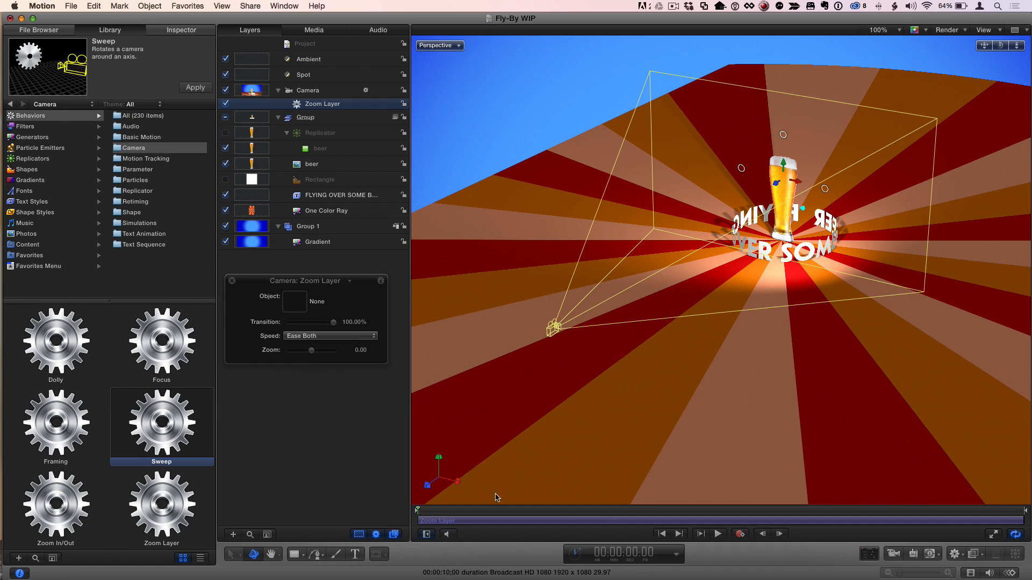
- End the Zoom Layer behavior and the play range at about 3 seconds, and briefly play the project
click(589, 511)
drag(589, 514, 601, 513)
key(o)
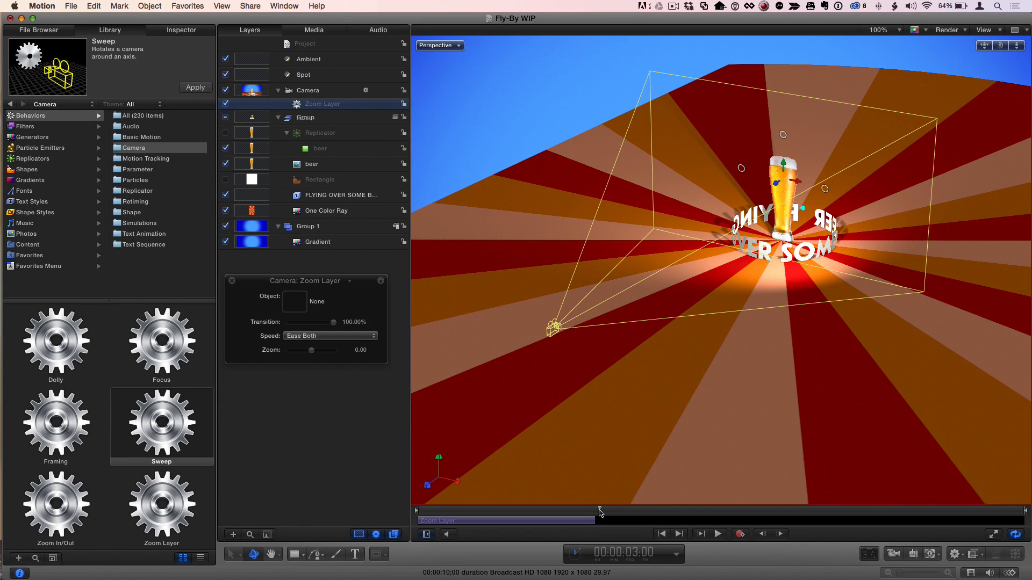
key(alt+super+o)
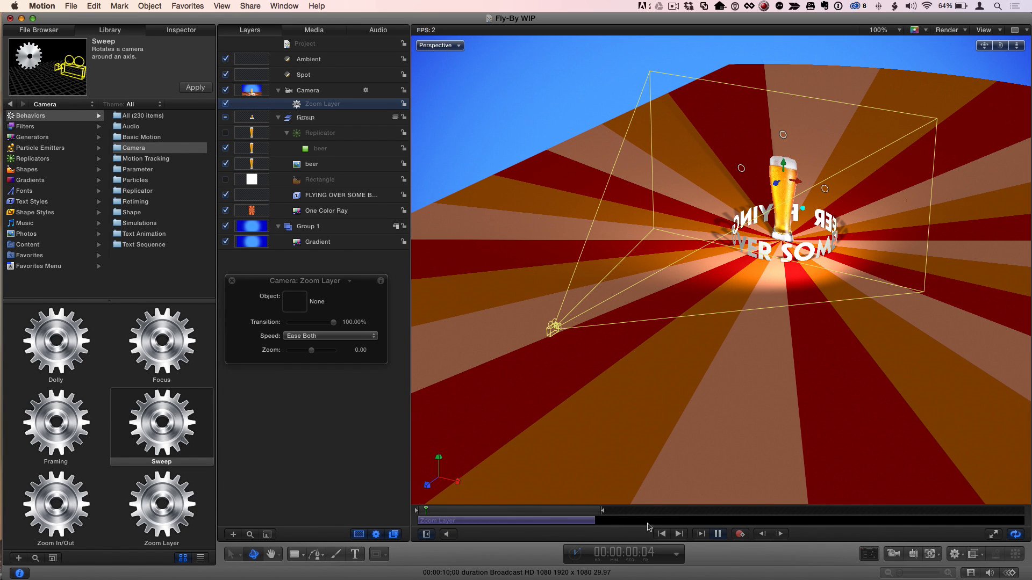
click(717, 534)
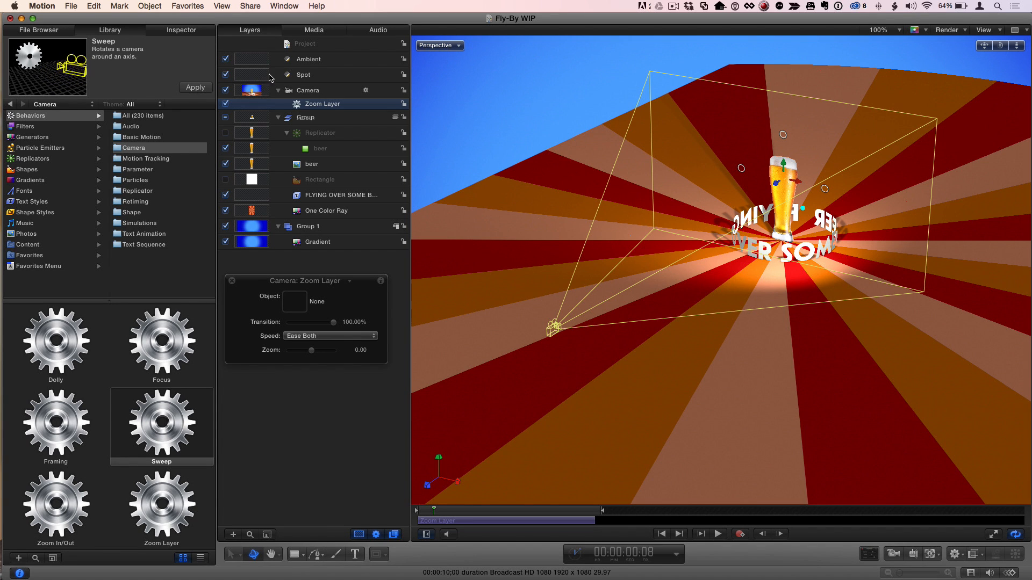
- Turn off the Spot light's shadows, check playback with the Camera selected, and return to the first frame
click(314, 74)
click(285, 394)
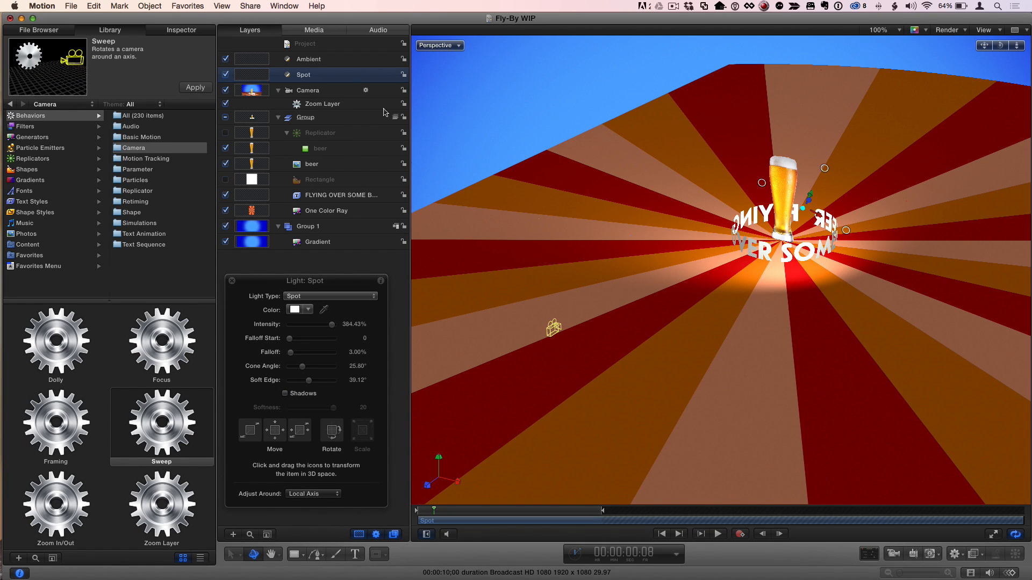
click(334, 92)
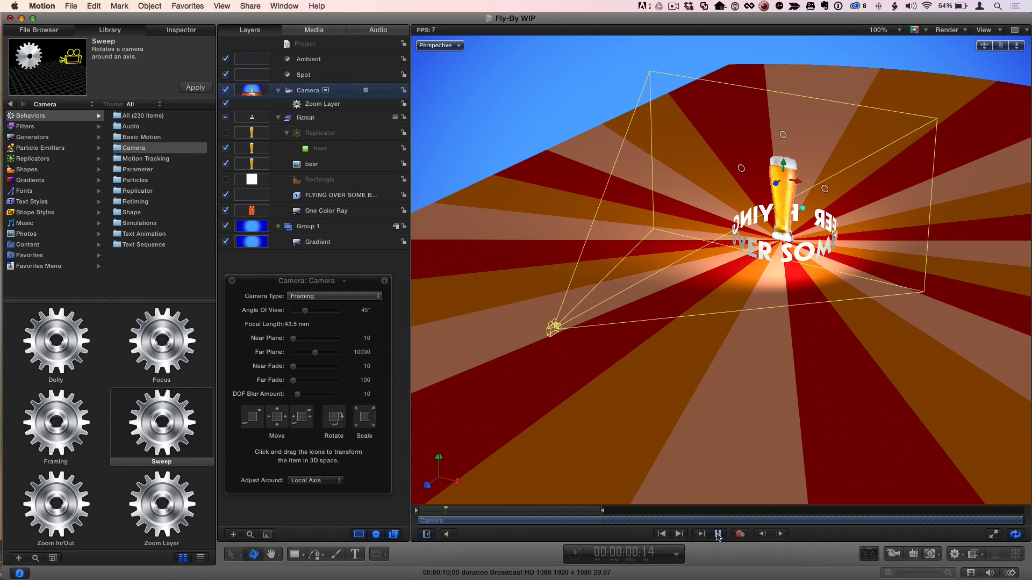
click(718, 534)
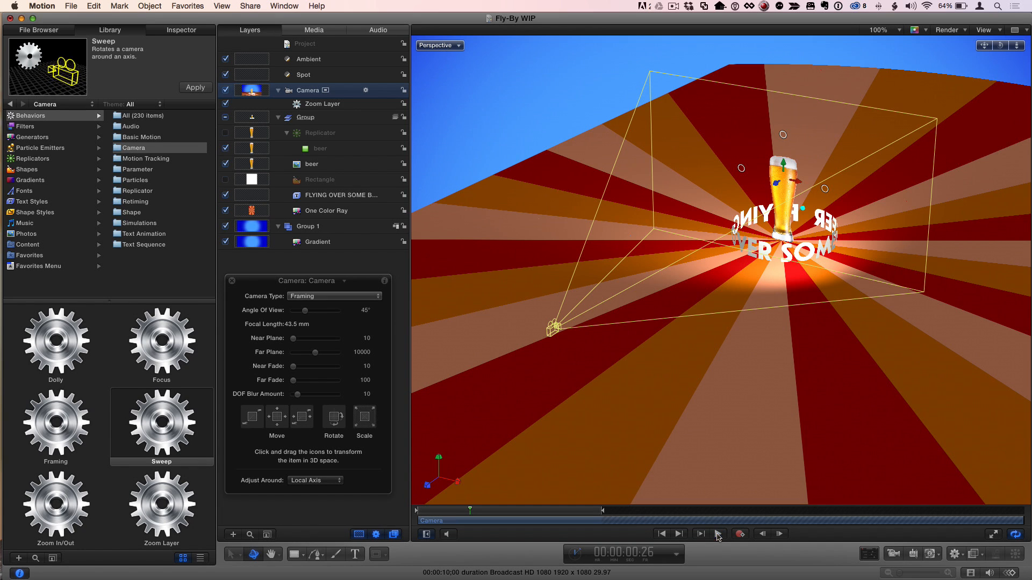
drag(470, 509, 403, 503)
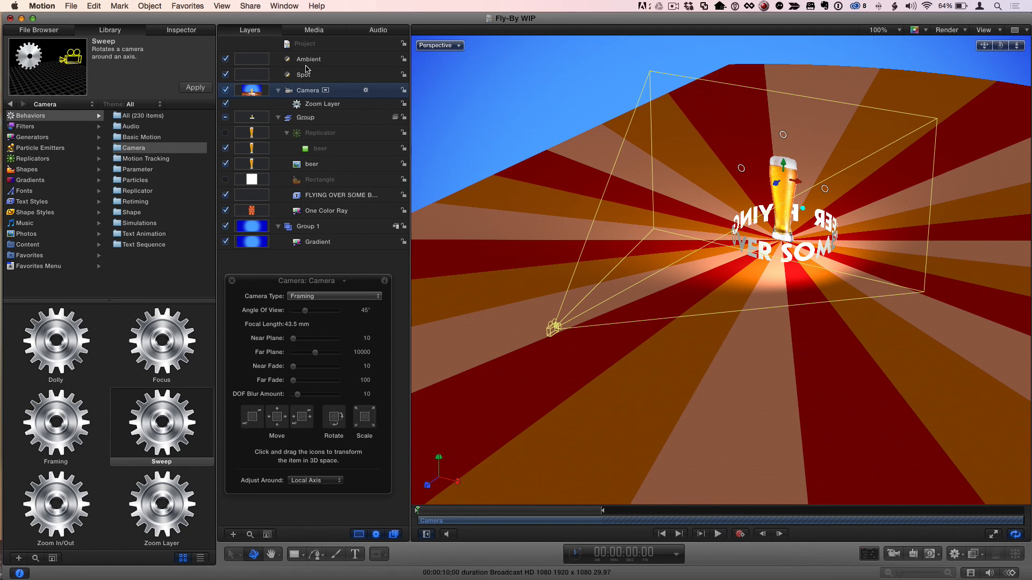
- Replace the Camera's Zoom Layer behavior with the Sweep behavior
click(320, 107)
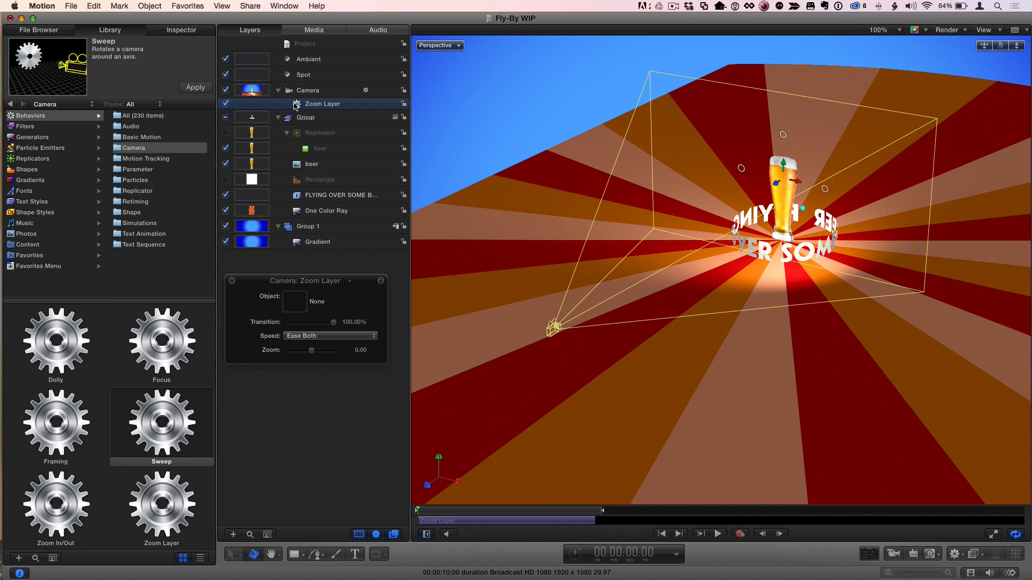
key(Delete)
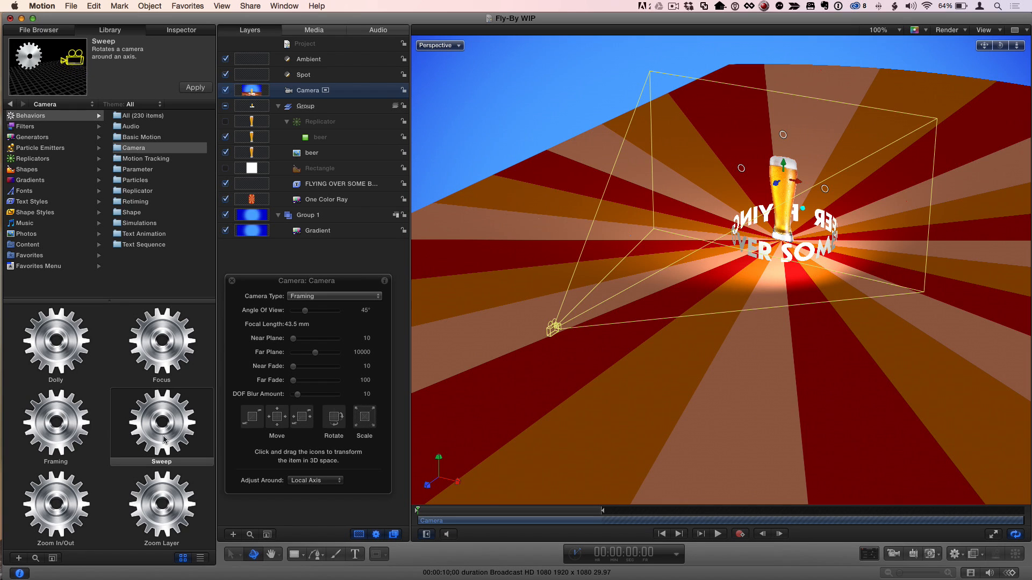
drag(163, 433, 311, 93)
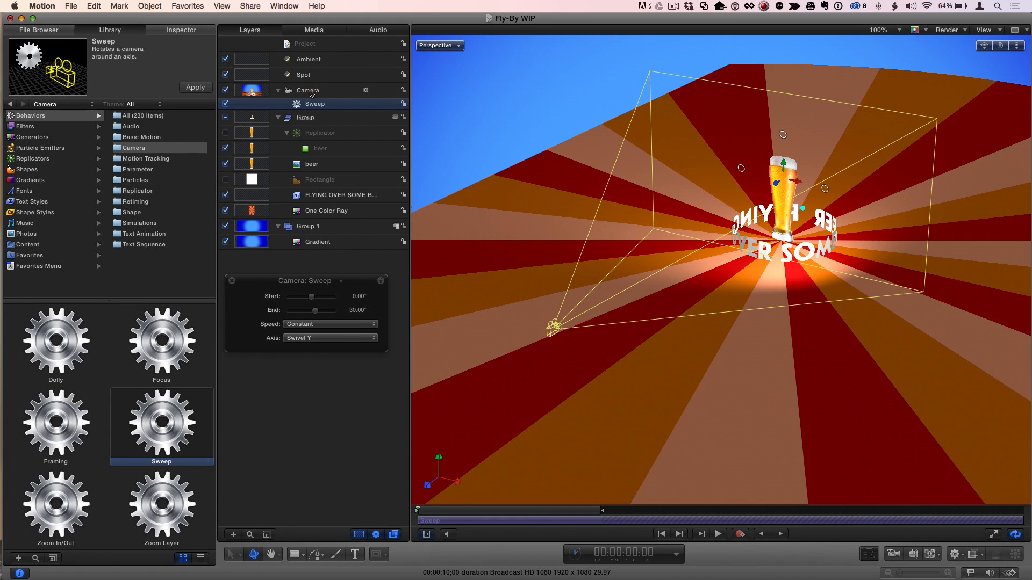
- Trim the Camera's Sweep behavior to end at 3 seconds, the end of the play range
click(584, 512)
drag(584, 513, 600, 513)
key(o)
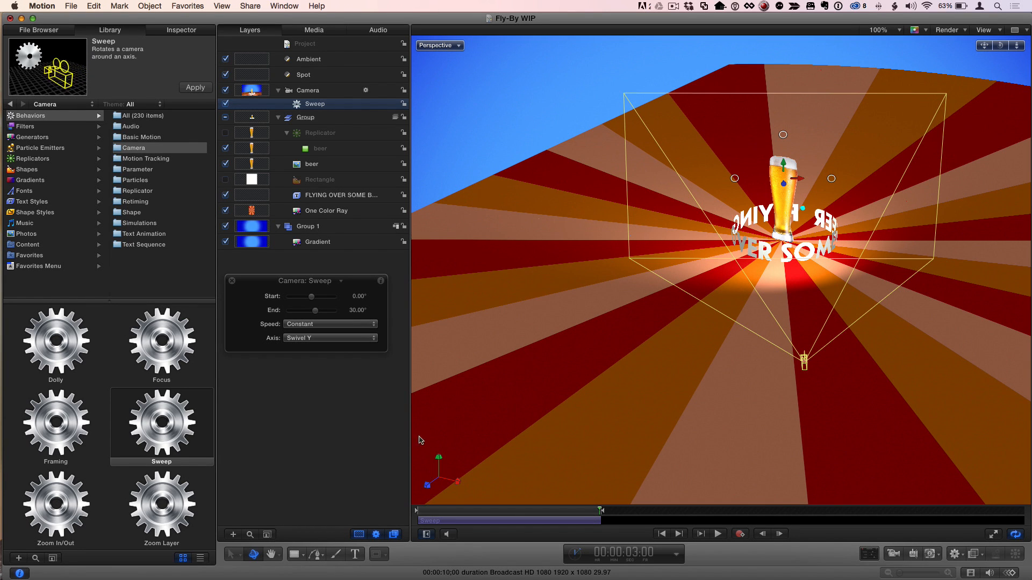
- Set the Sweep behavior's End to -180° and its Speed to Ease Both
drag(317, 312, 279, 314)
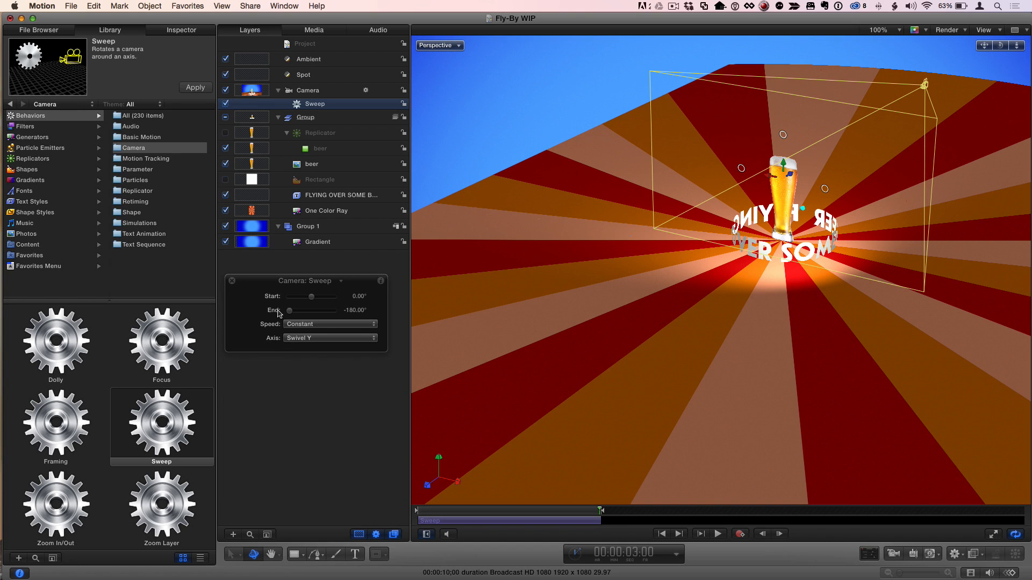
click(322, 324)
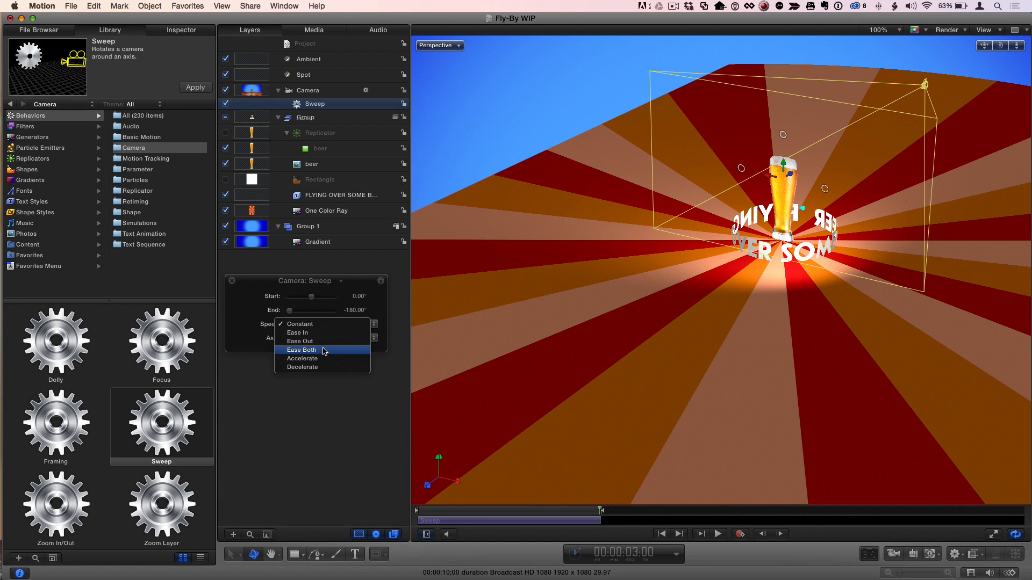
click(324, 350)
- Play the camera sweep from the first frame in the Perspective view and stop it
click(661, 534)
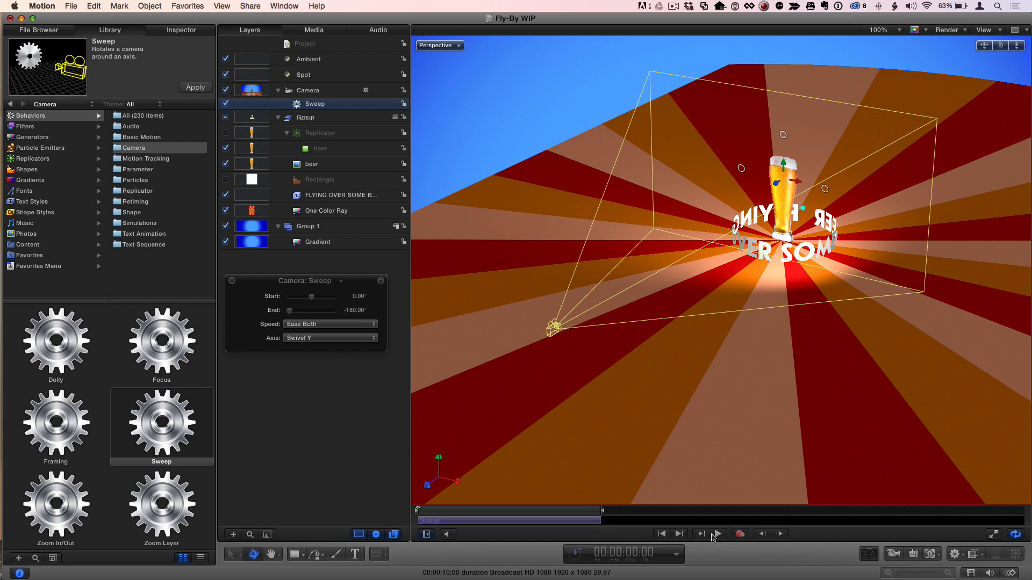
click(718, 533)
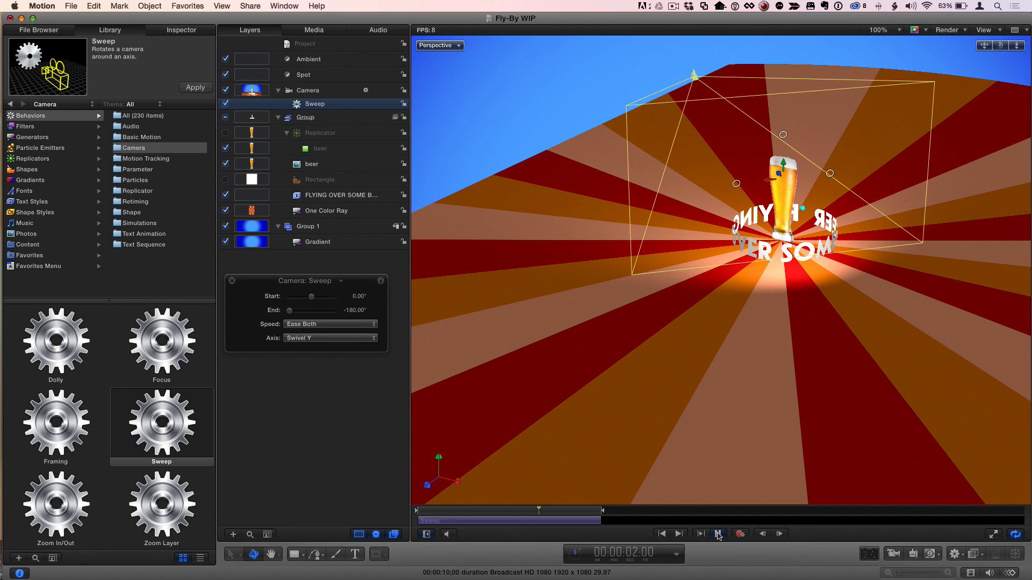
click(718, 534)
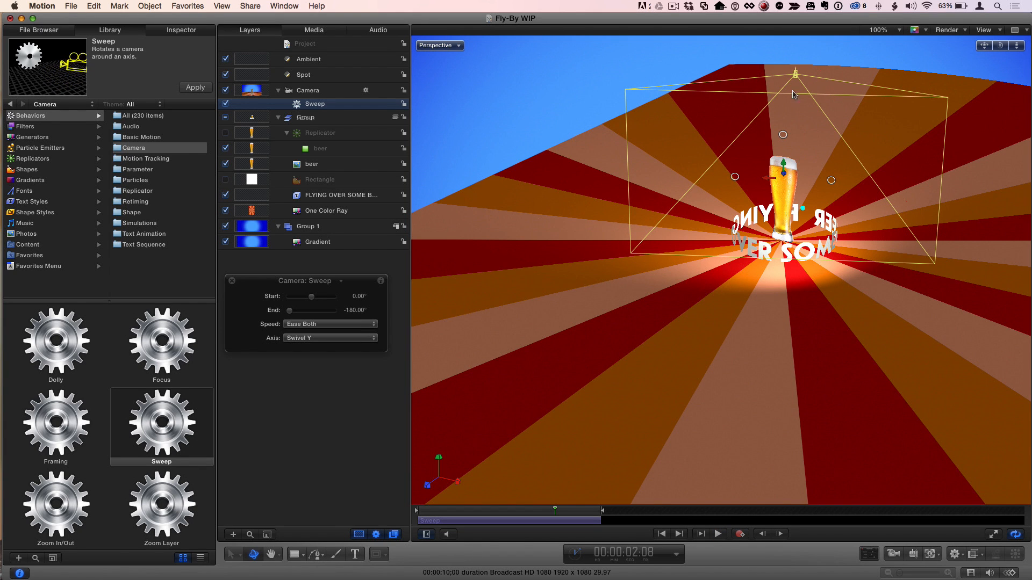
- Switch the canvas to the Active Camera view, play the sweep through the camera, and return to the first frame
click(455, 45)
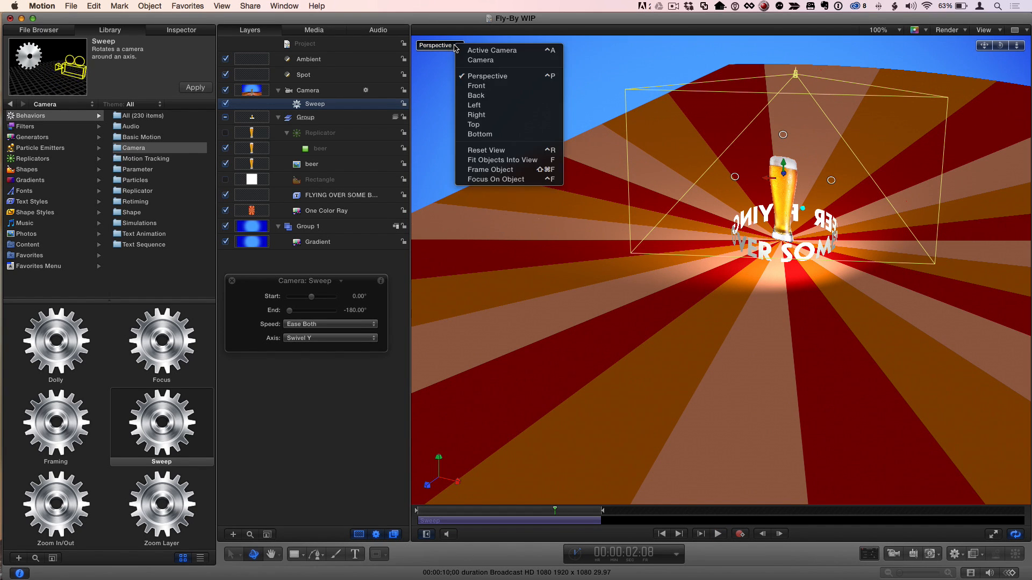
click(529, 53)
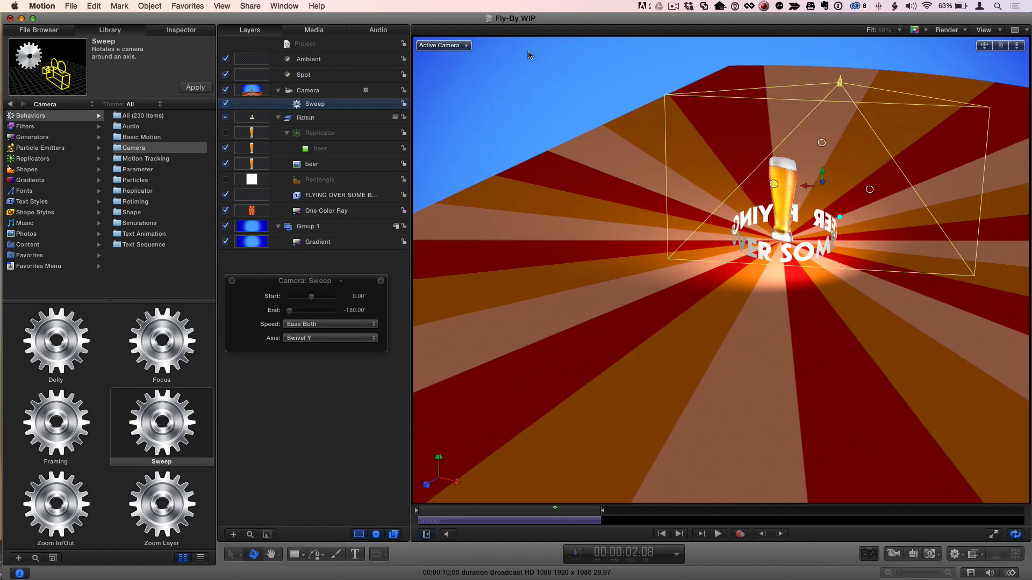
click(573, 501)
drag(555, 512, 416, 512)
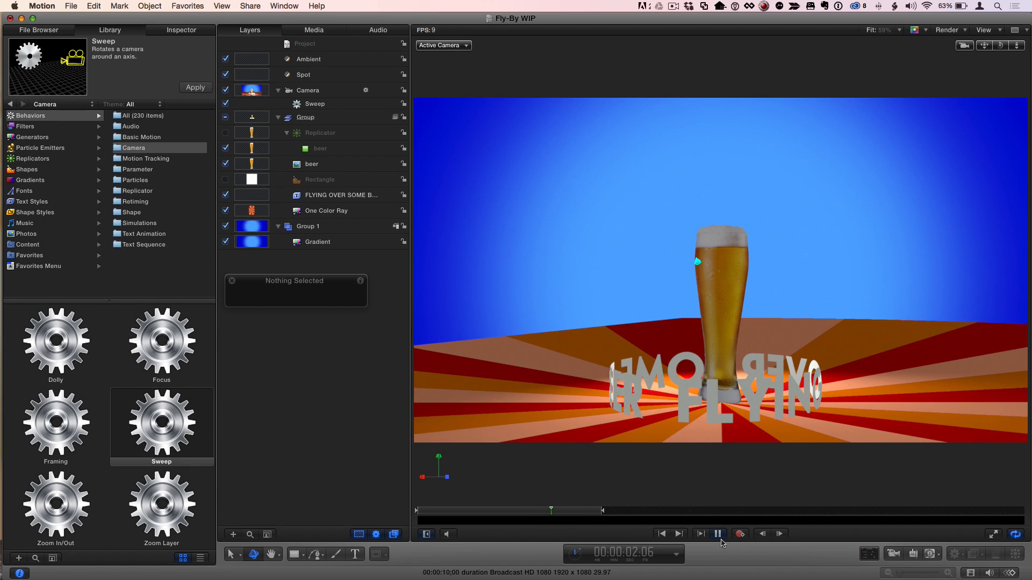
click(718, 539)
drag(557, 511, 417, 511)
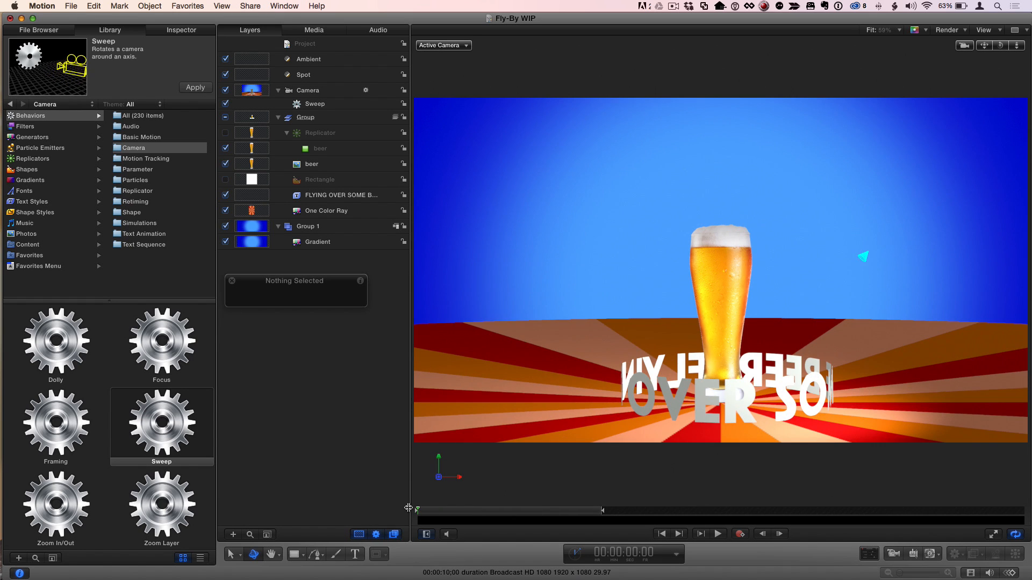
- Rename the Camera's Sweep behavior as Sweep Y and scrub through the start of the camera move
click(323, 106)
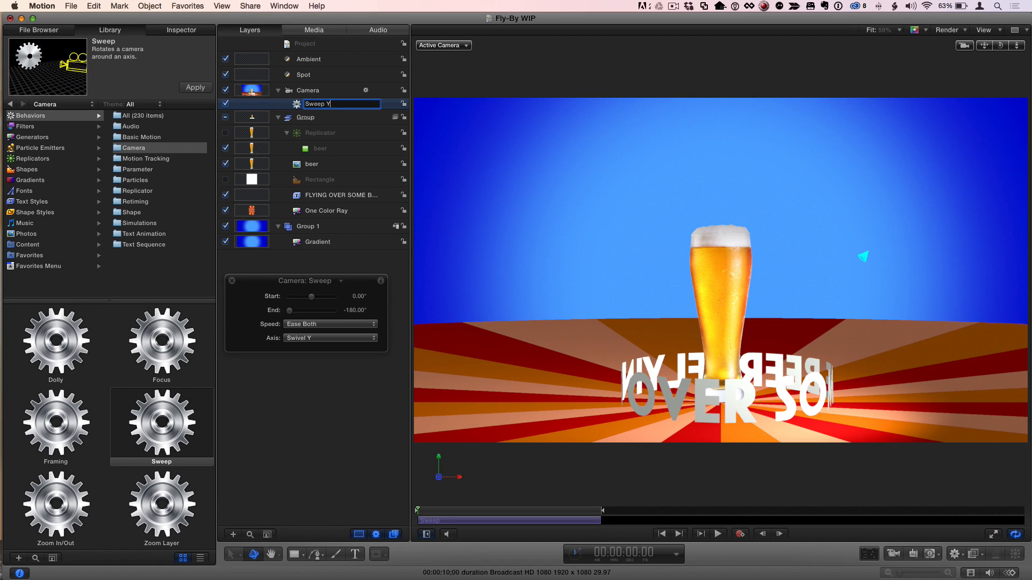
key(Return)
mouse_move(435, 511)
mouse_down()
mouse_move(573, 518)
mouse_move(417, 516)
mouse_up()
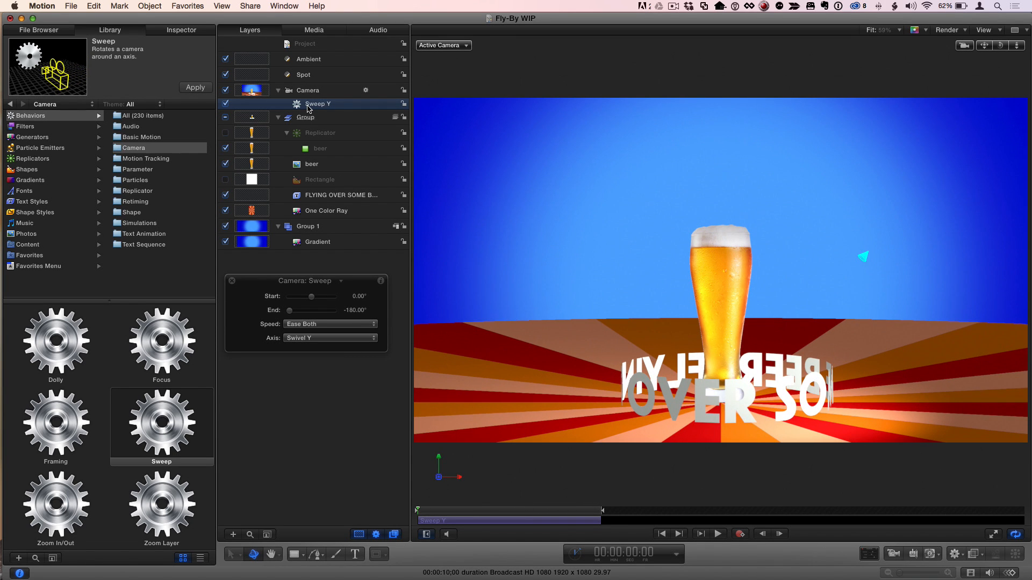
- Duplicate the Sweep Y behavior and rename the copy as Sweep X
key(super+d)
double_click(348, 104)
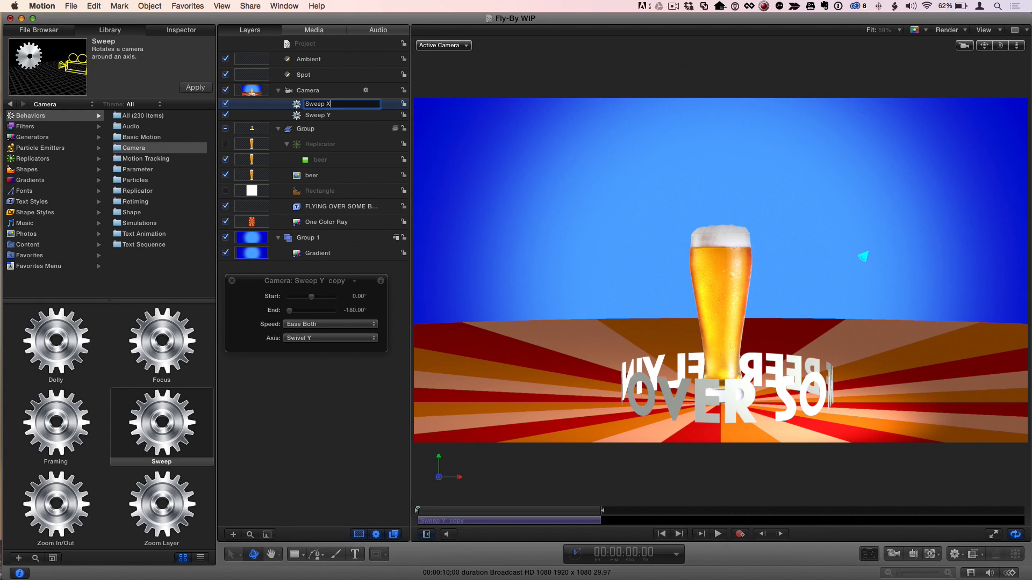
text(Sweep X)
key(Return)
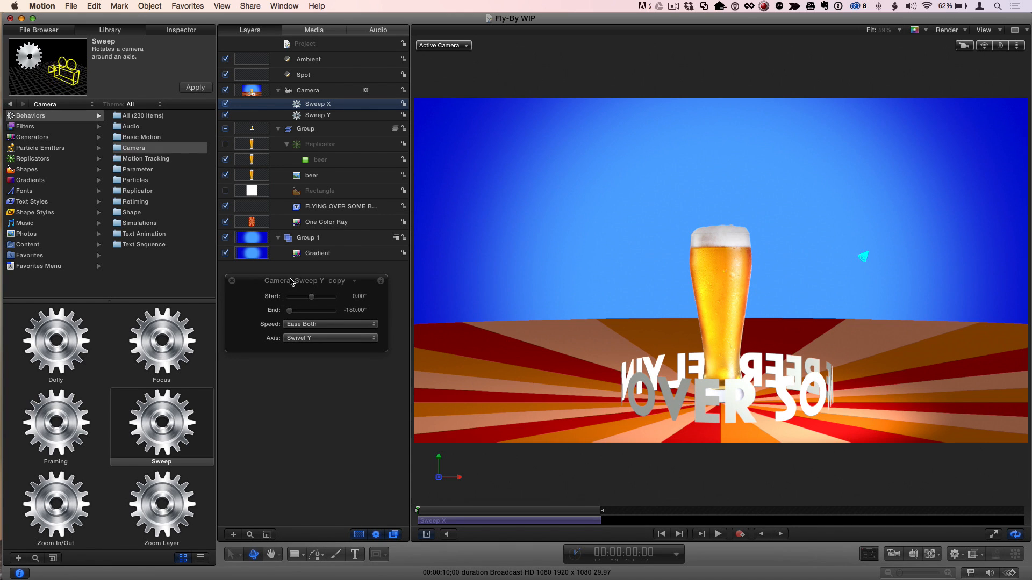
- Set the Axis of the Sweep X behavior to Tilt X
drag(290, 284, 288, 280)
click(322, 334)
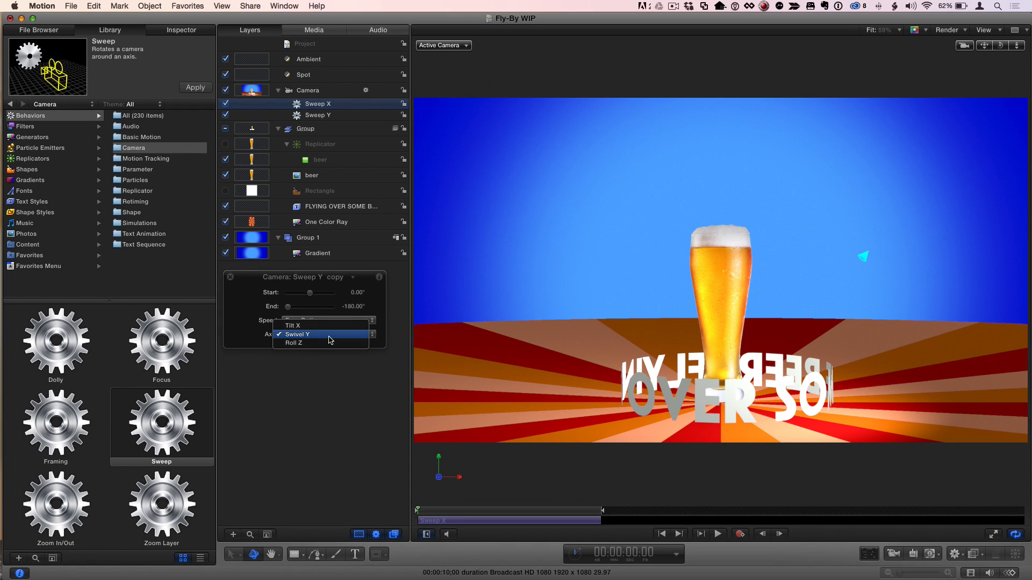
click(329, 326)
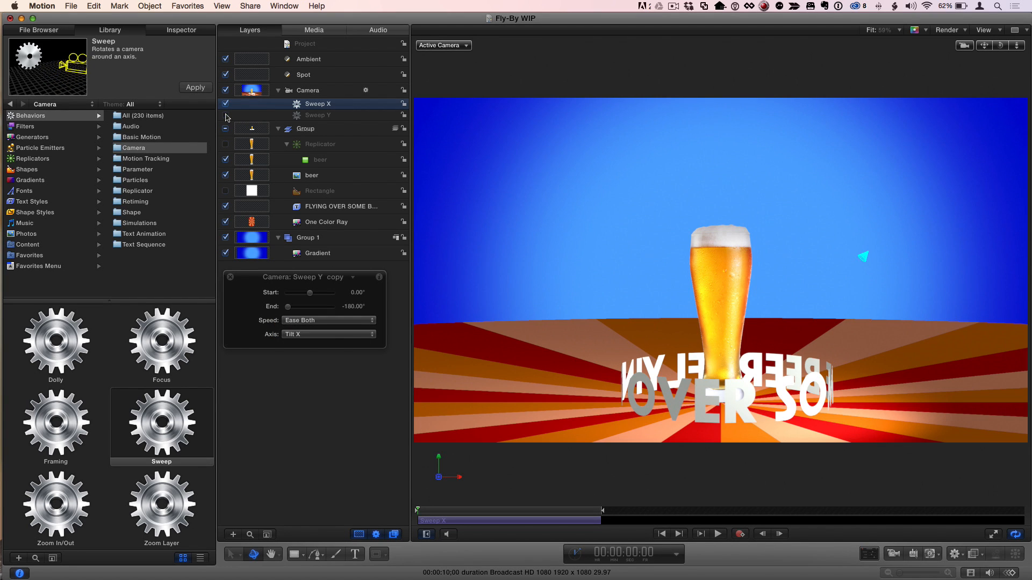
- Scrub the tilt on its own with Sweep Y disabled, re-enable Sweep Y and scrub the combined camera move
mouse_move(430, 513)
mouse_down()
mouse_move(600, 514)
mouse_move(414, 515)
mouse_up()
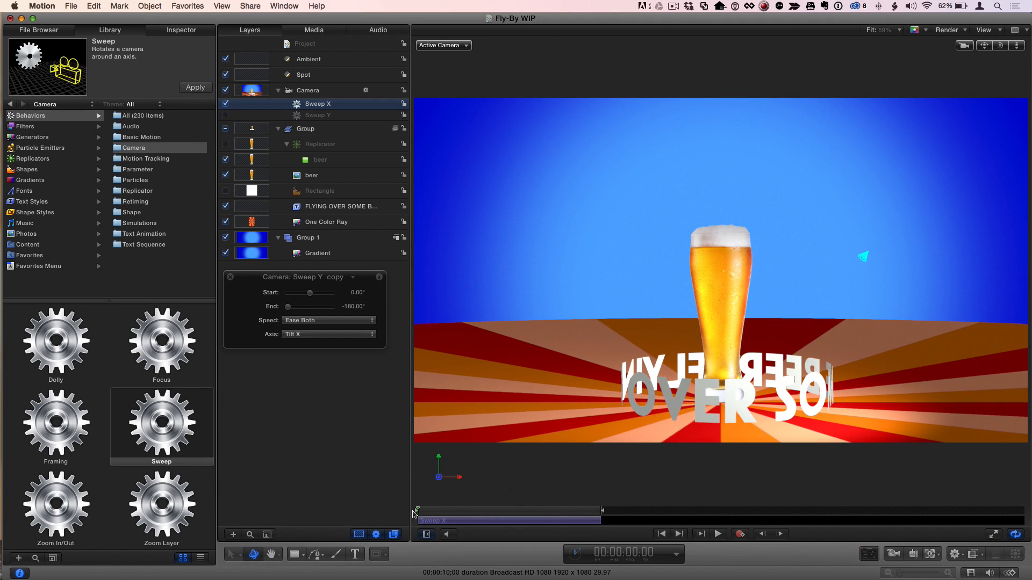
click(226, 115)
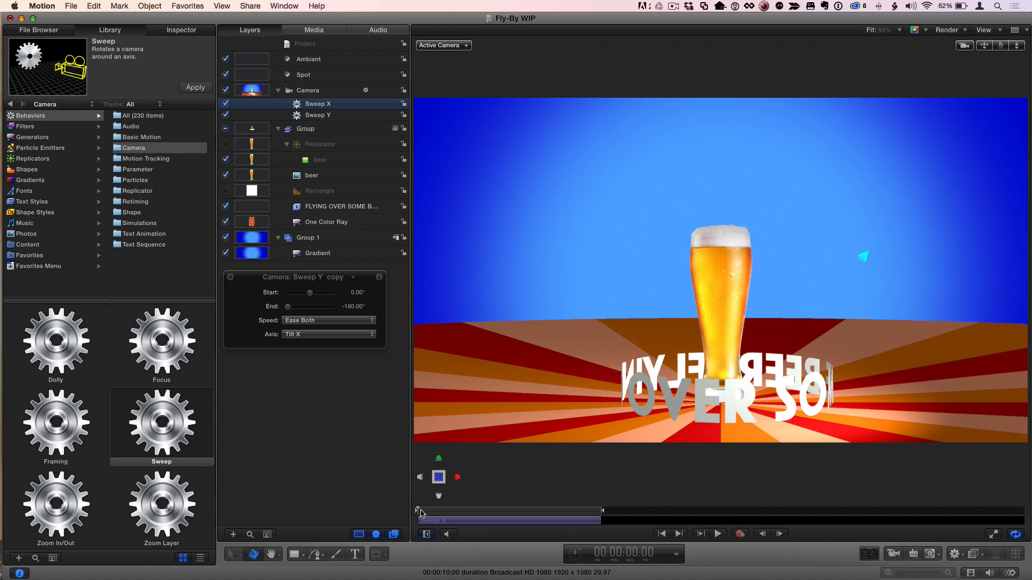
mouse_move(427, 515)
mouse_down()
mouse_move(575, 515)
mouse_move(415, 510)
mouse_up()
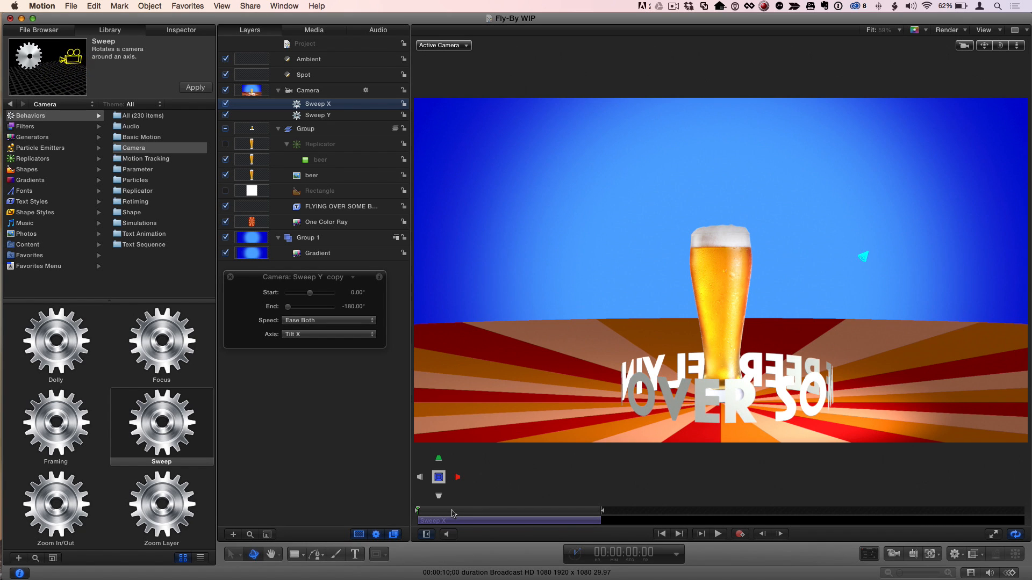
- Trim the Sweep X behavior to end at 00:00:01:12 and set its End to -90°
drag(482, 517, 502, 514)
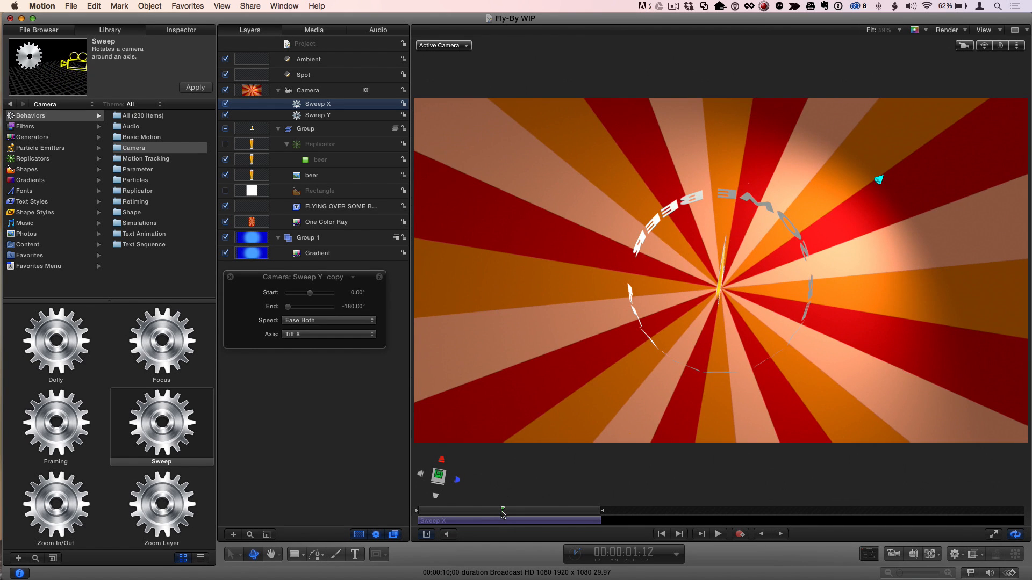
key(o)
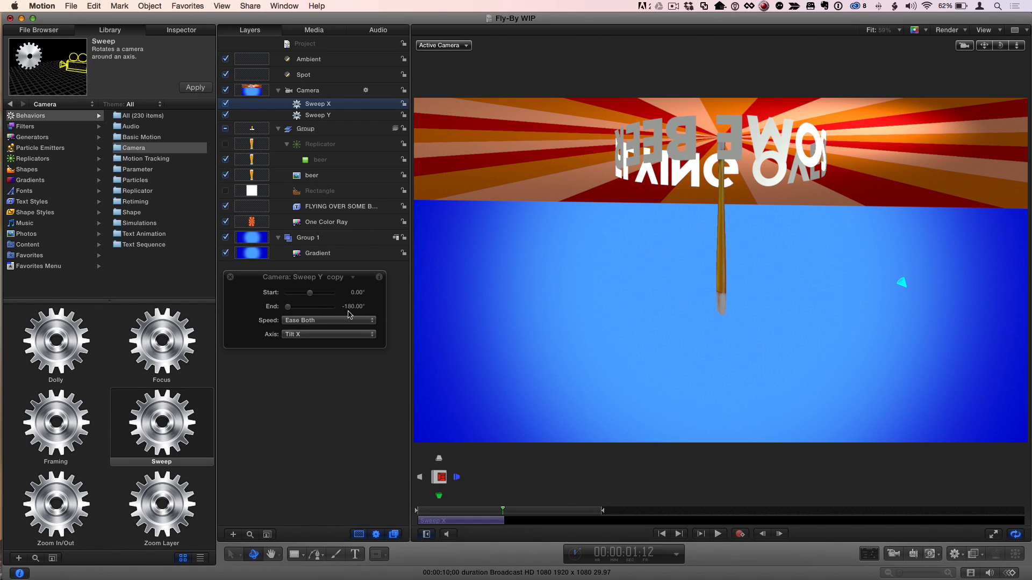
click(169, 31)
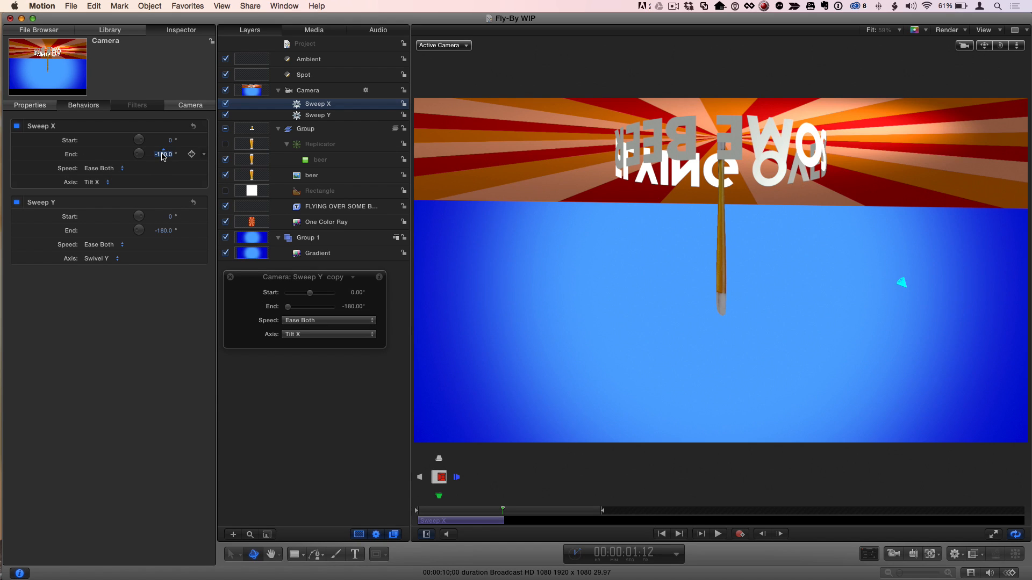
text(-90)
key(Return)
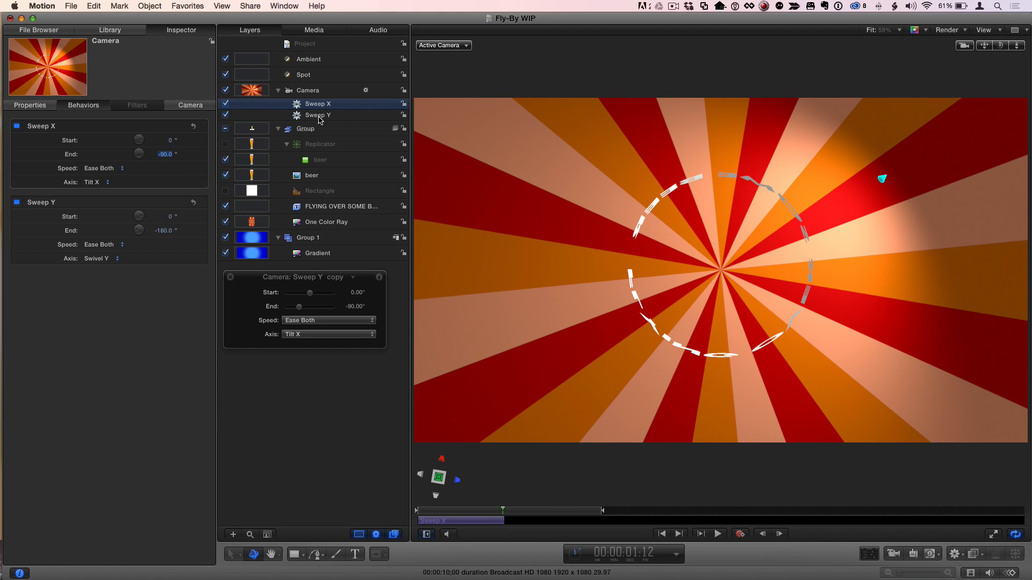
- Duplicate Sweep X, shift the copy in time to start where Sweep X ends, and scrub the result with the Timeline shown
key(super+d)
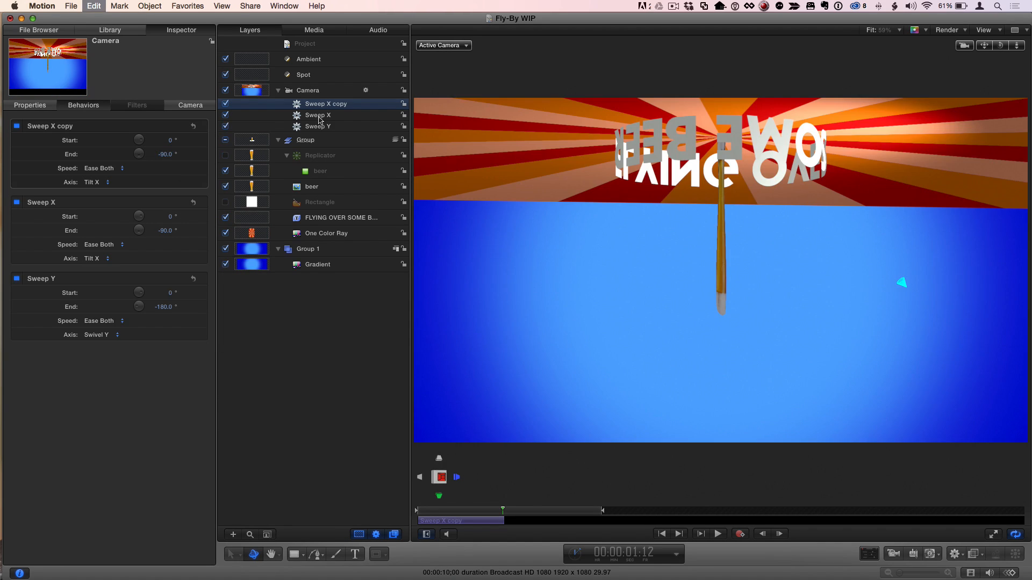
drag(461, 524, 525, 520)
key(super+7)
drag(546, 482, 548, 483)
drag(506, 407, 574, 418)
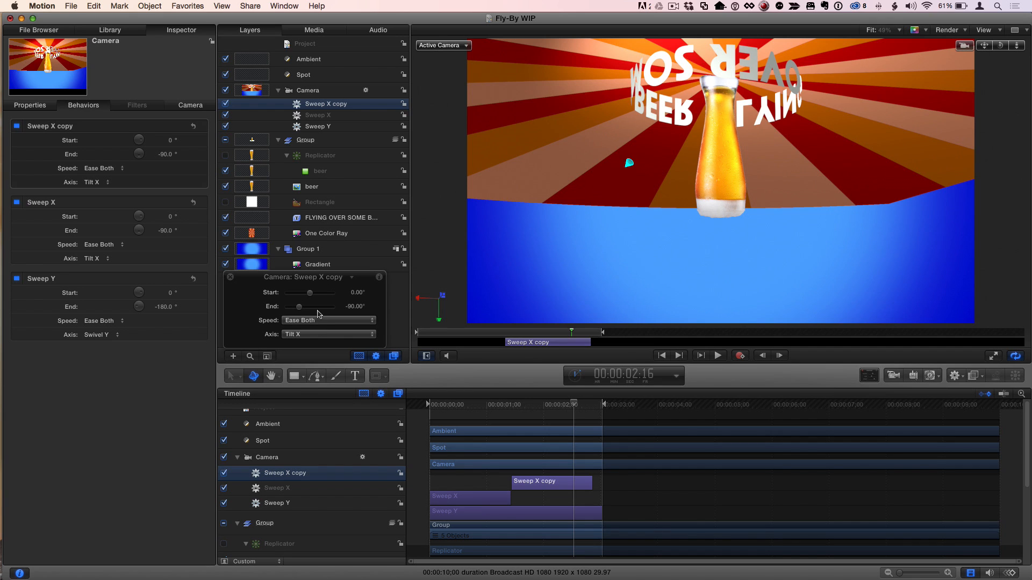
drag(573, 405, 583, 406)
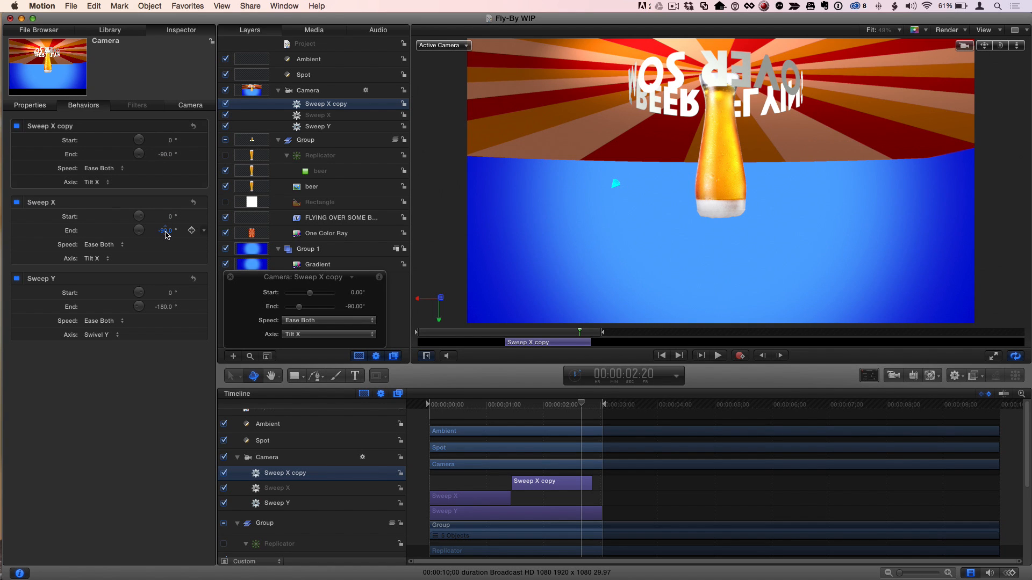
- Set the End of the Sweep X copy to 90° and play the camera move from the first frame
click(165, 155)
text(90)
key(Return)
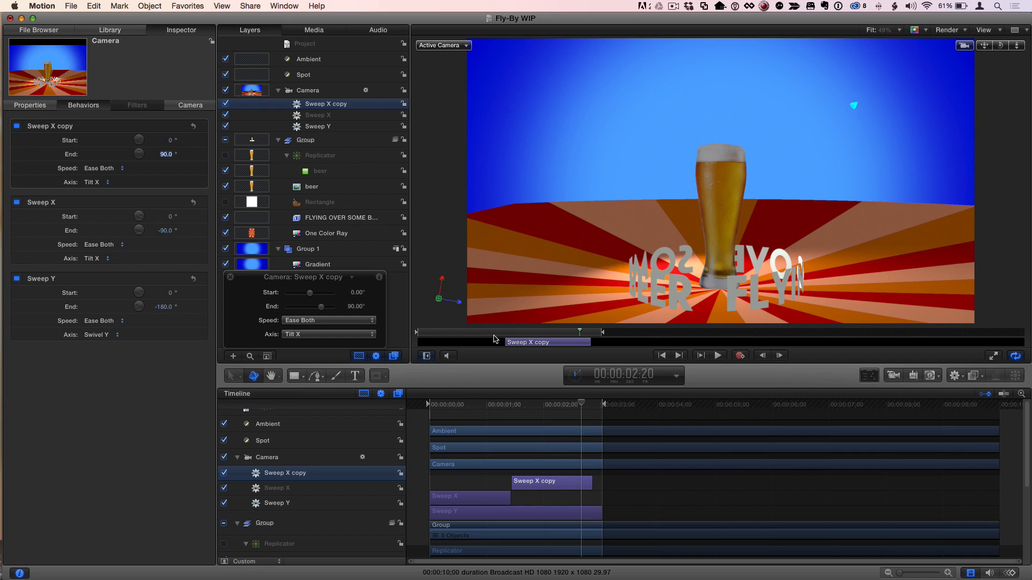
key(Home)
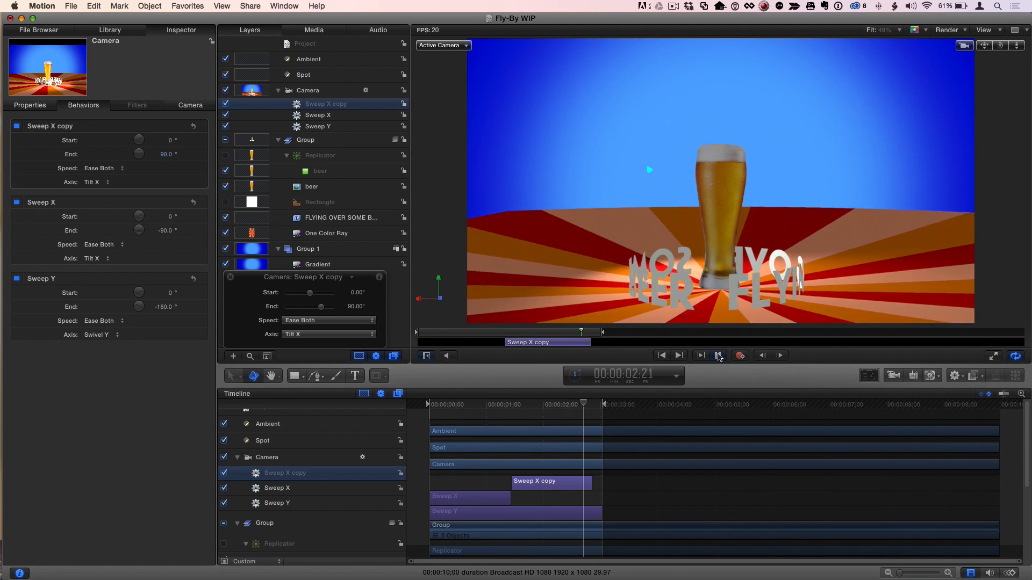
click(718, 356)
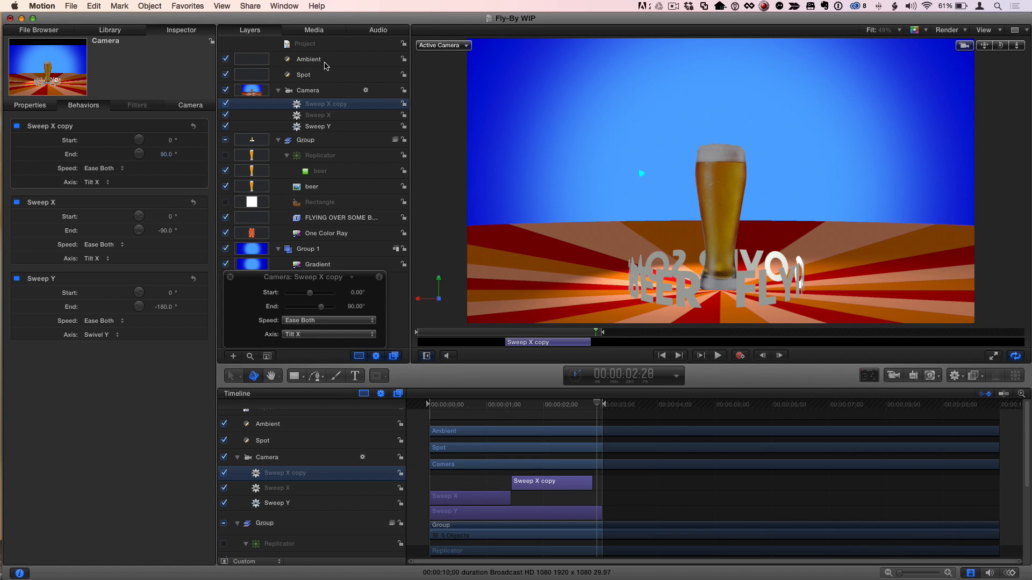
- Select the Camera, scrub its path in the Perspective view, and return to the first frame
click(331, 91)
key(ctrl+p)
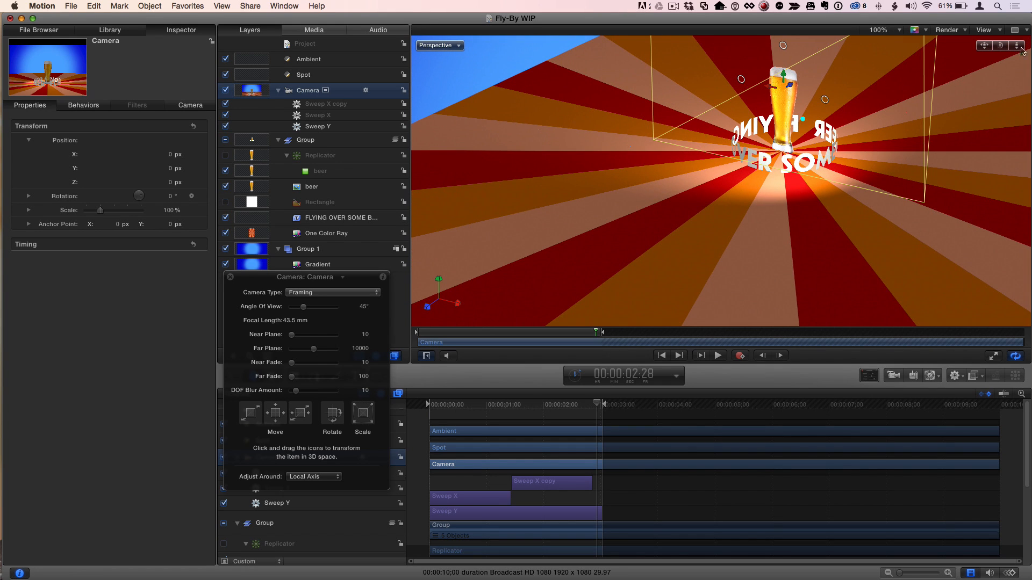
drag(1014, 49, 1014, 89)
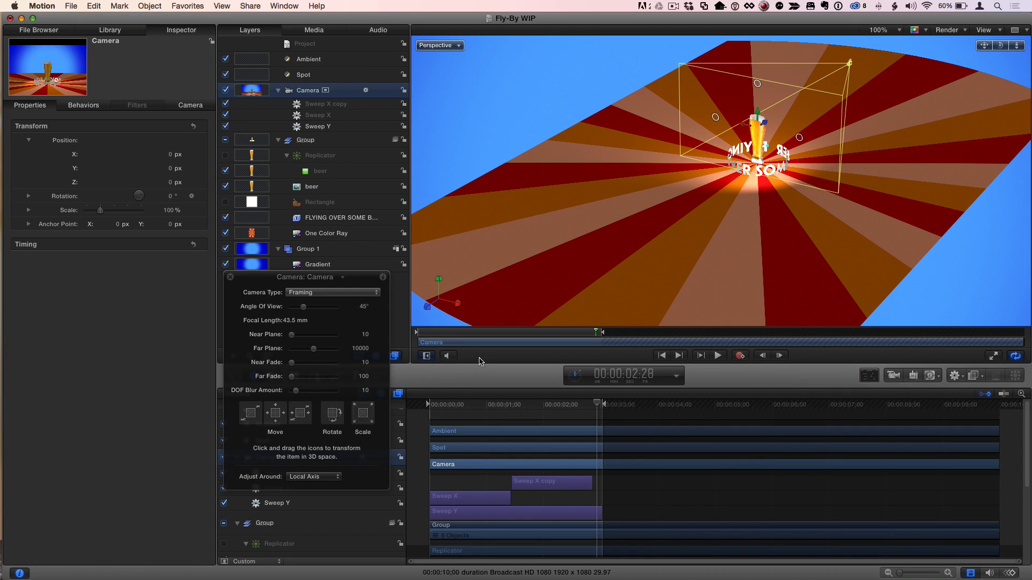
drag(432, 333, 593, 352)
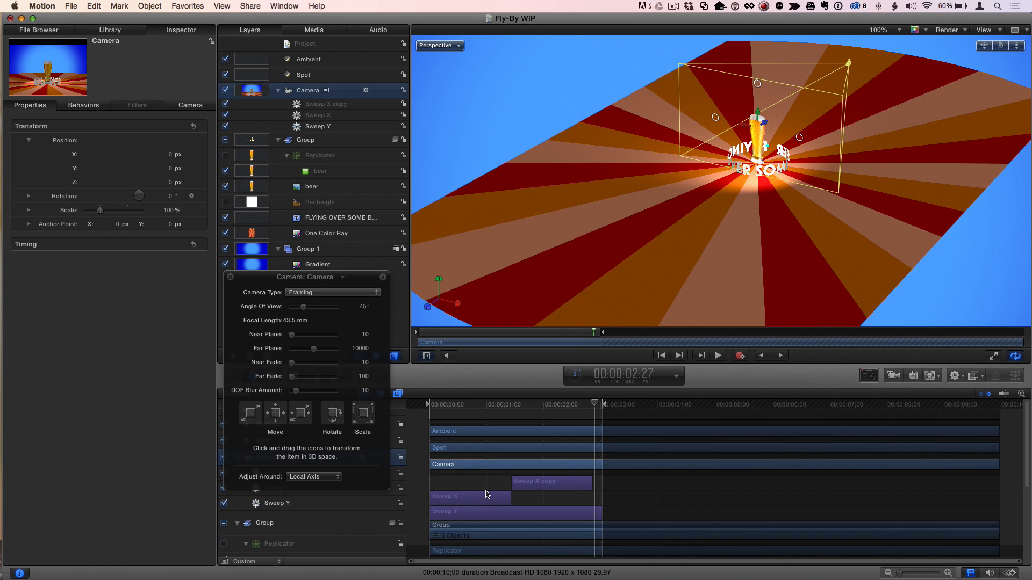
click(661, 355)
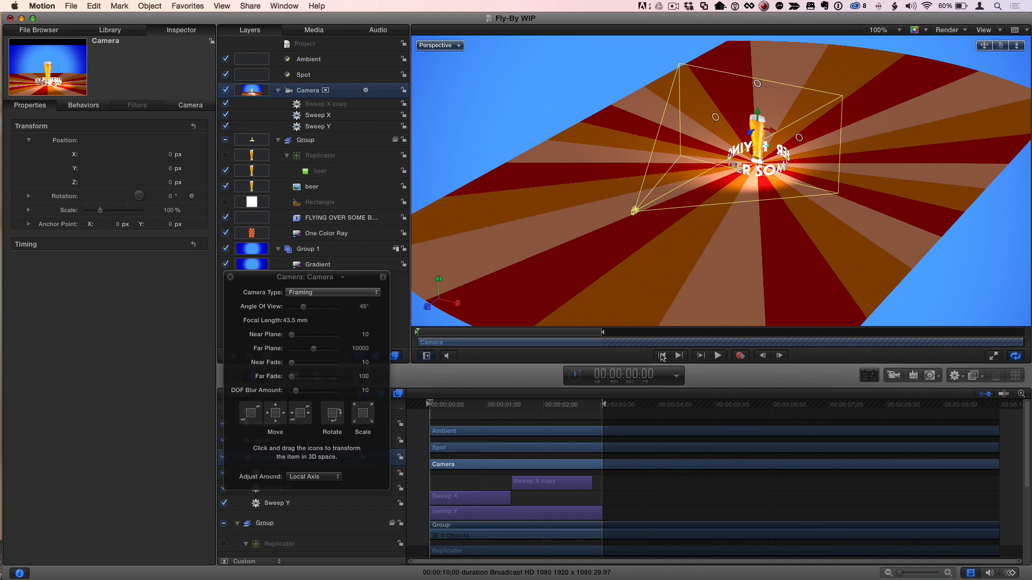
- Switch back to the Active Camera view, play the combined sweeps, and move the playhead to the first frame
key(ctrl+a)
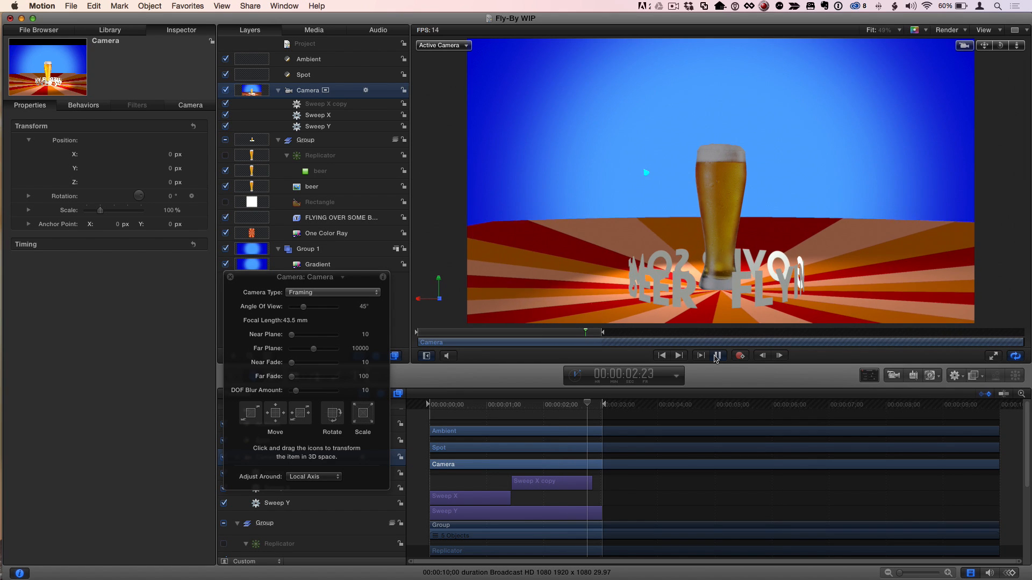
click(716, 356)
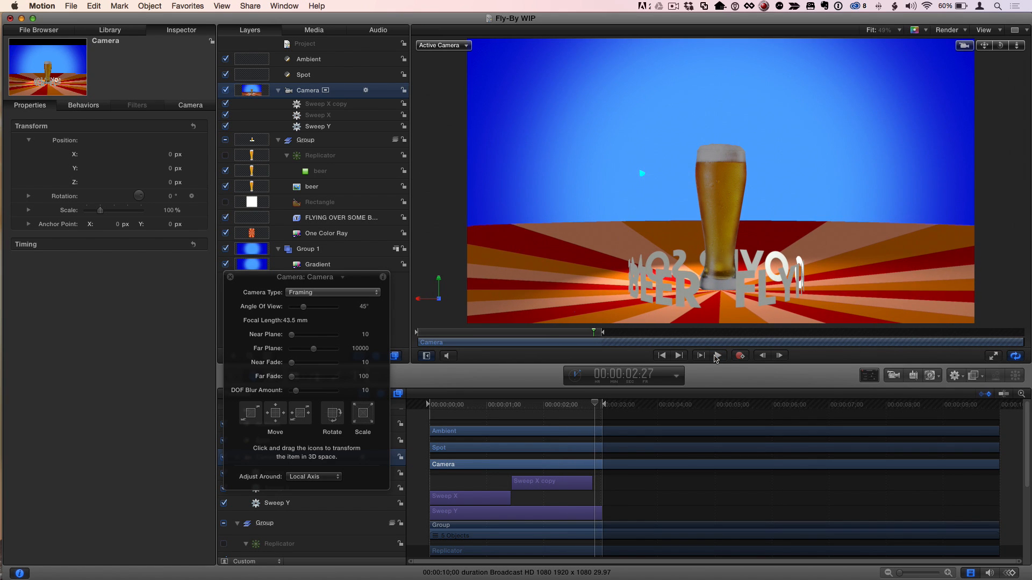
mouse_move(438, 337)
mouse_down()
mouse_move(596, 339)
mouse_move(420, 335)
mouse_up()
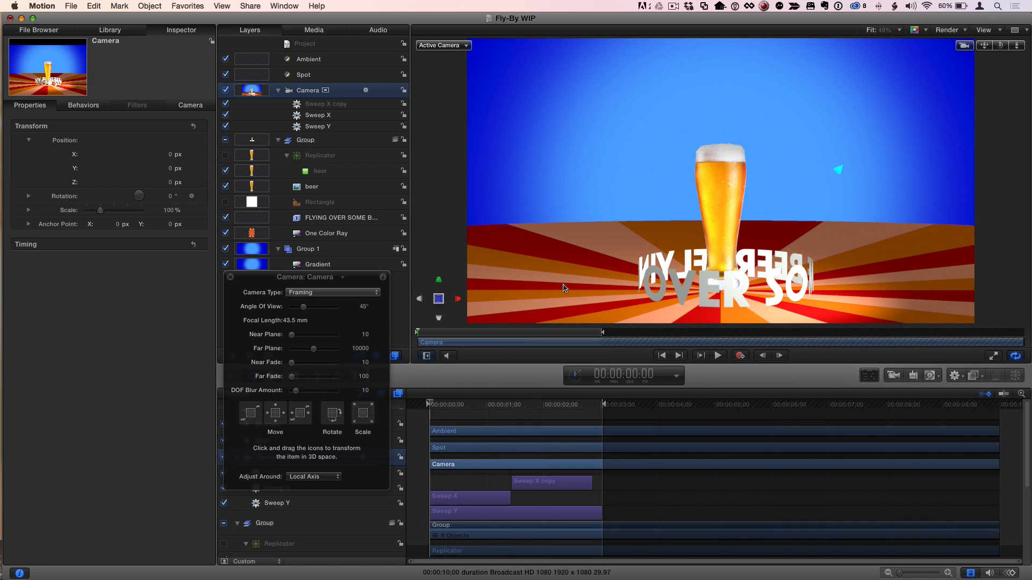